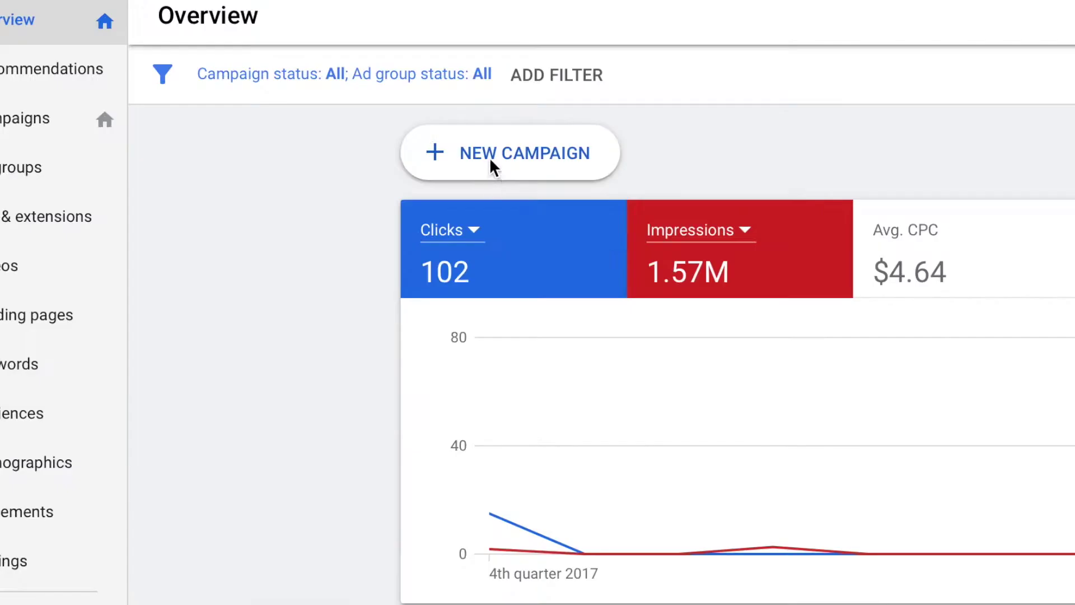
Step: Start a new Video campaign with the Product and brand consideration goal and the Influence consideration subtype
left_click(491, 166)
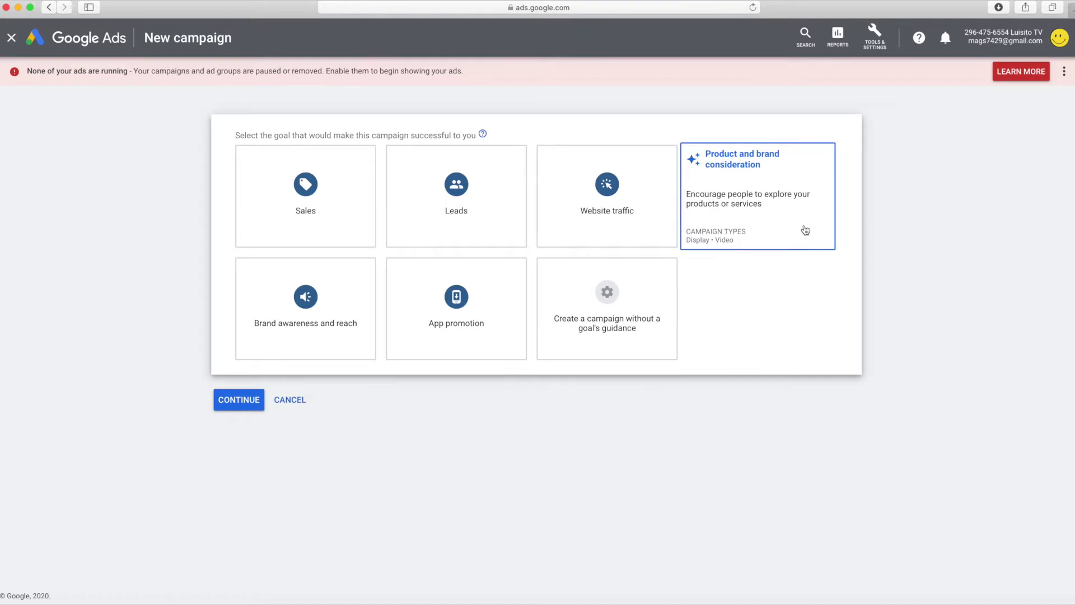
left_click(805, 230)
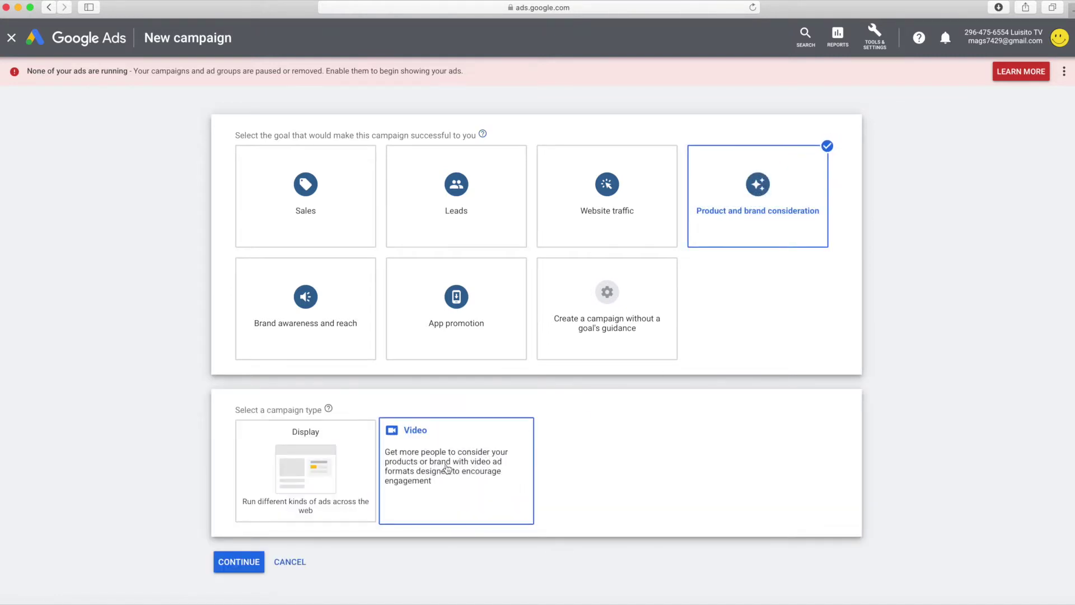
left_click(447, 468)
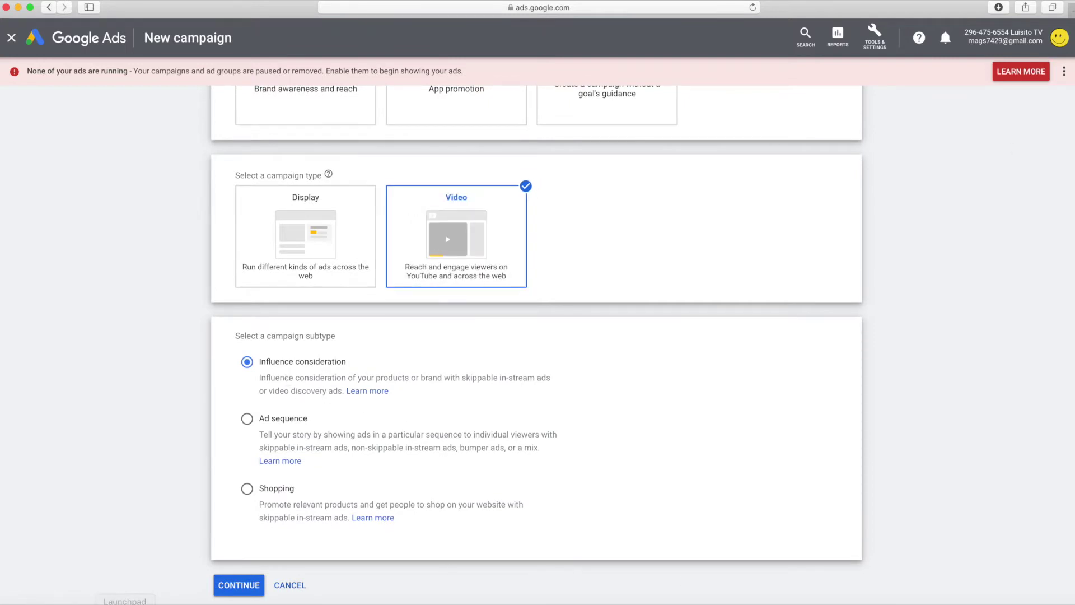
left_click(259, 584)
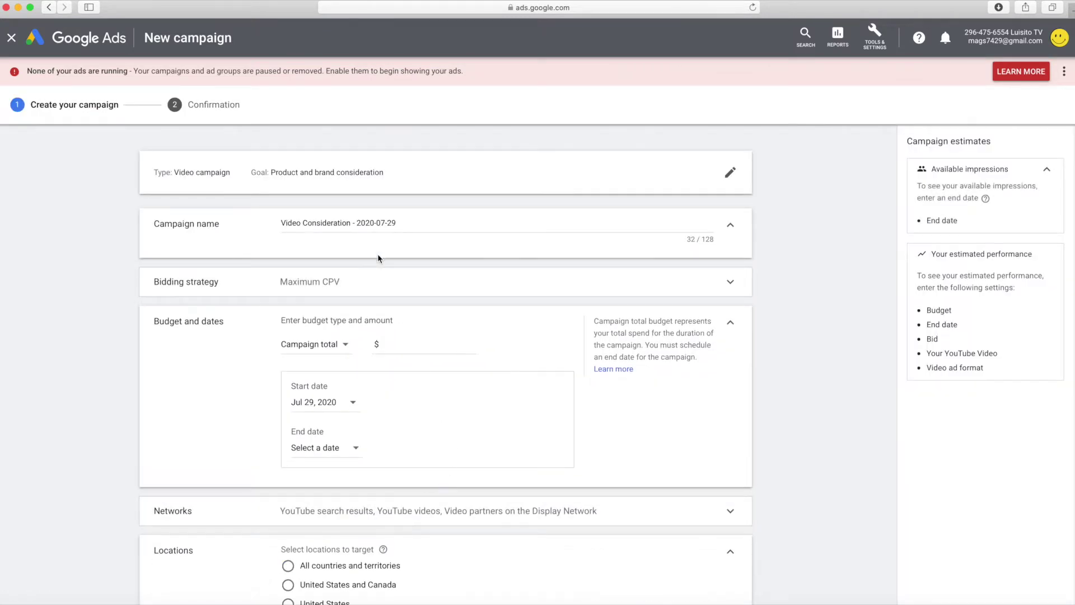
Step: Add the KATAHONG video "HOW TO CREATE A FACEBOOK PAGE 2020" to the video ad by pasting its copied YouTube URL
scroll(365, 379, "down", 15)
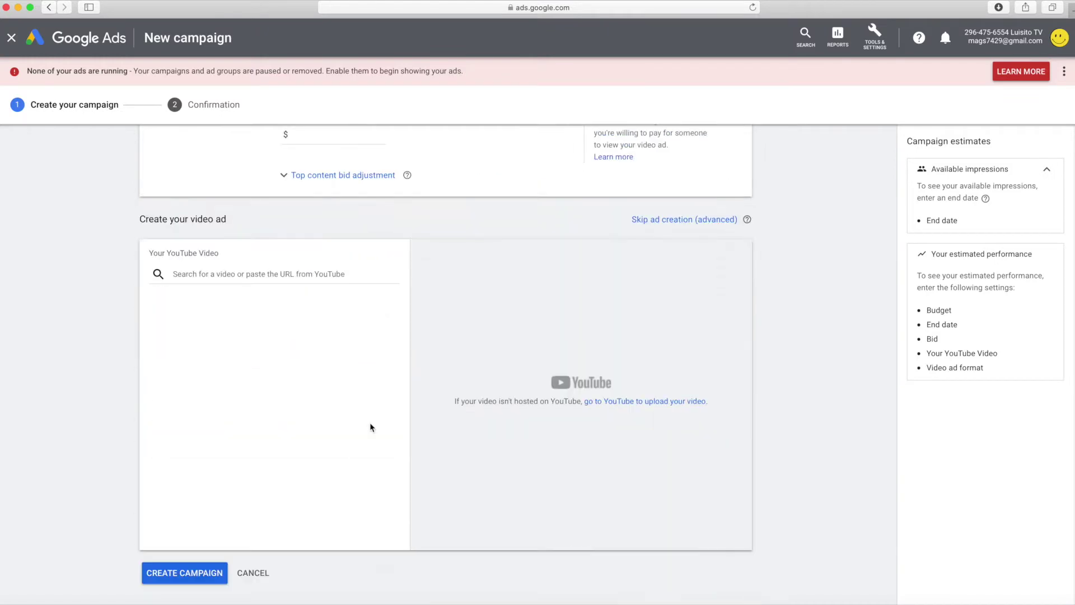
scroll(369, 428, "down", 3)
scroll(370, 429, "up", 6)
left_click(268, 464)
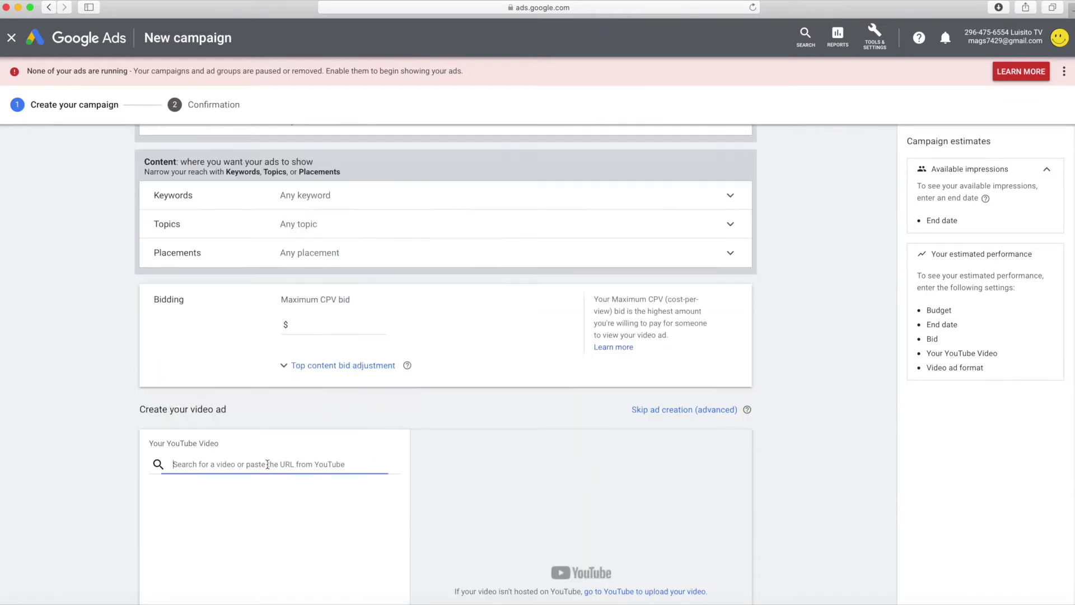
key("super+v")
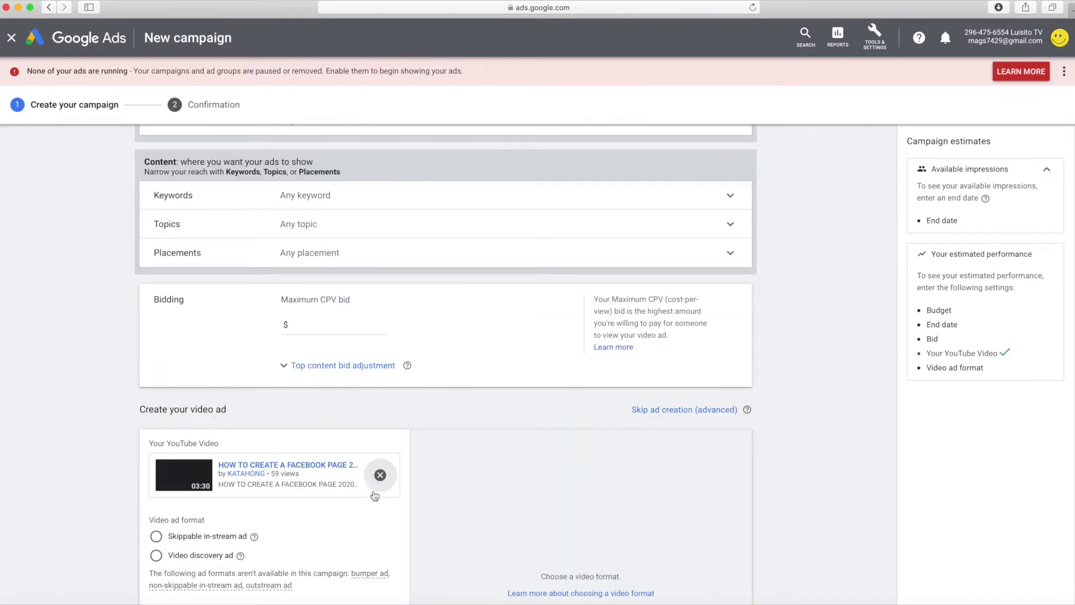
Step: Try the Skippable in-stream format, switch to Video discovery ad, and compare its desktop and mobile previews
scroll(457, 479, "down", 1)
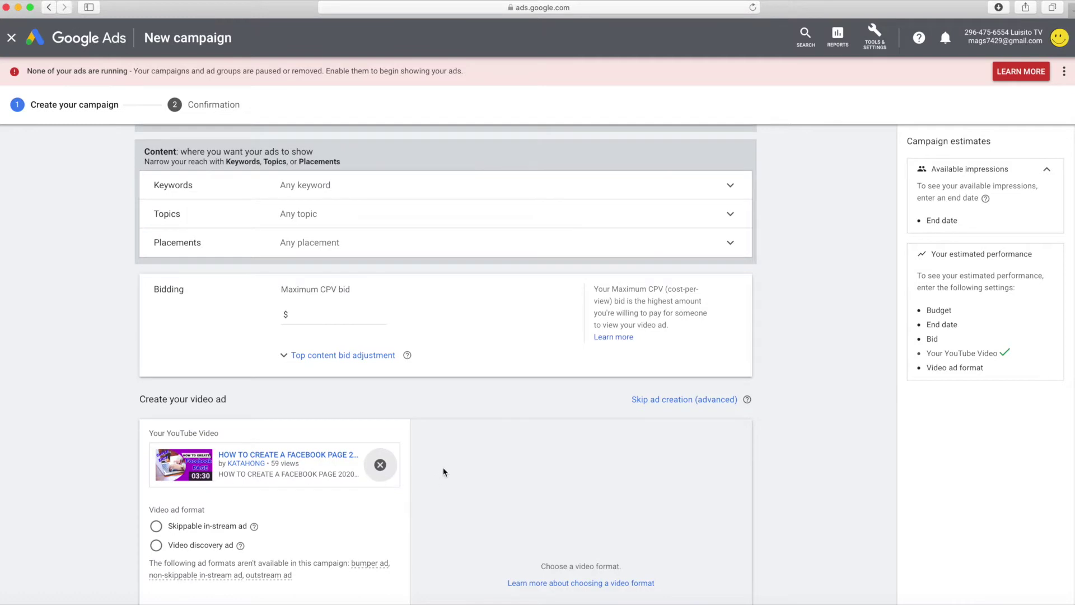
scroll(446, 465, "down", 5)
scroll(381, 447, "up", 2)
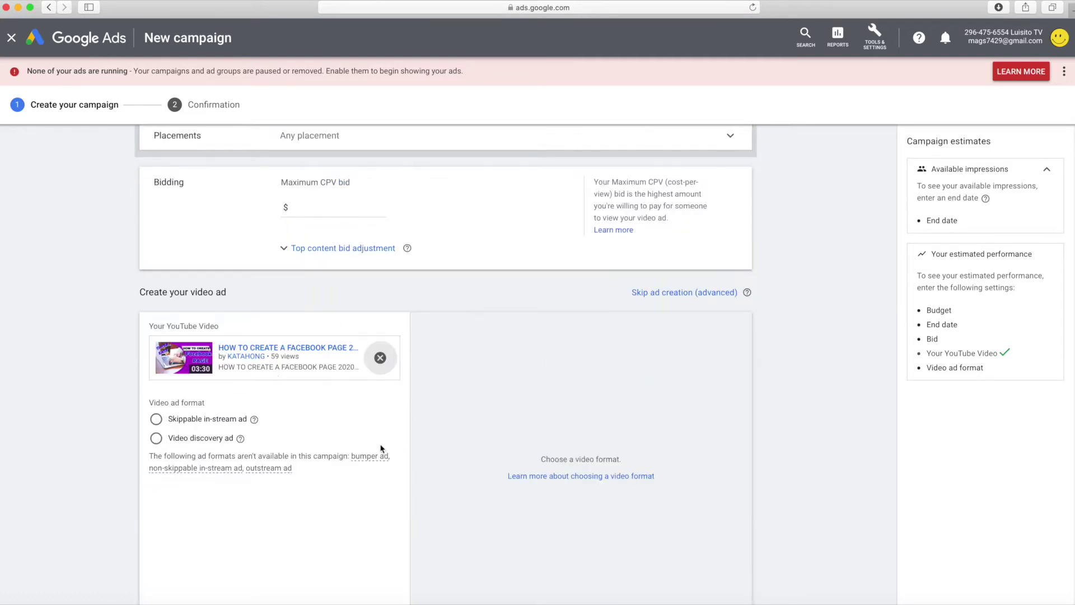
scroll(380, 448, "up", 1)
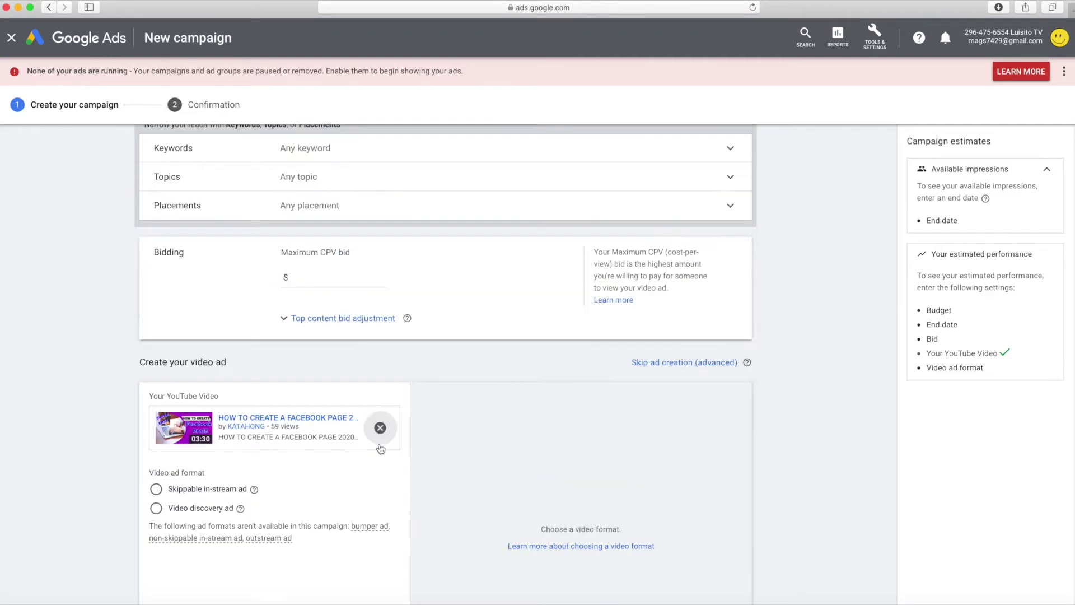
scroll(381, 448, "down", 2)
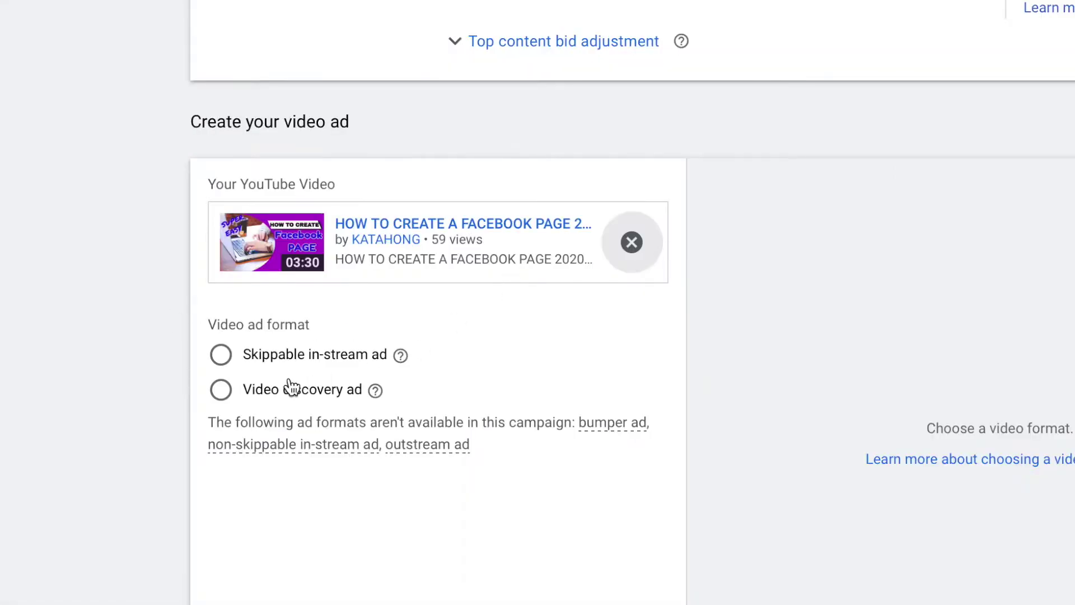
left_click(220, 354)
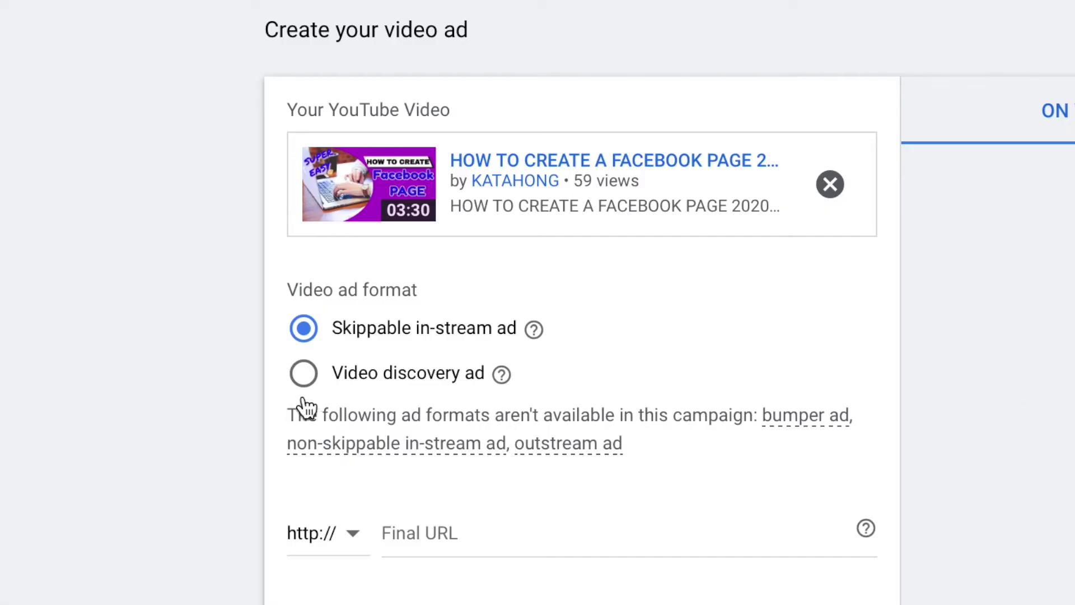
left_click(305, 382)
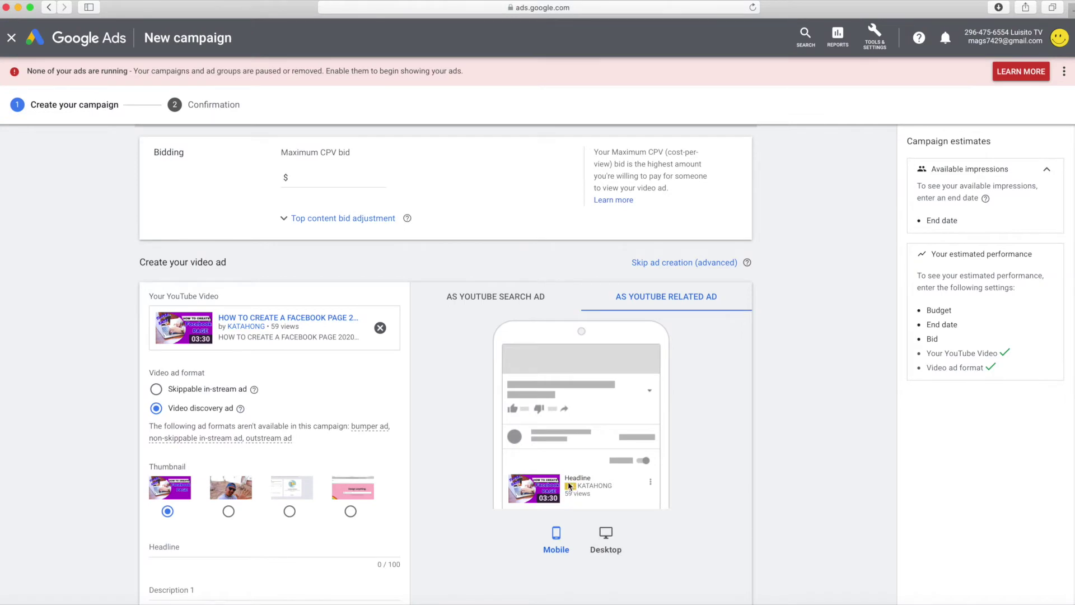
left_click(607, 541)
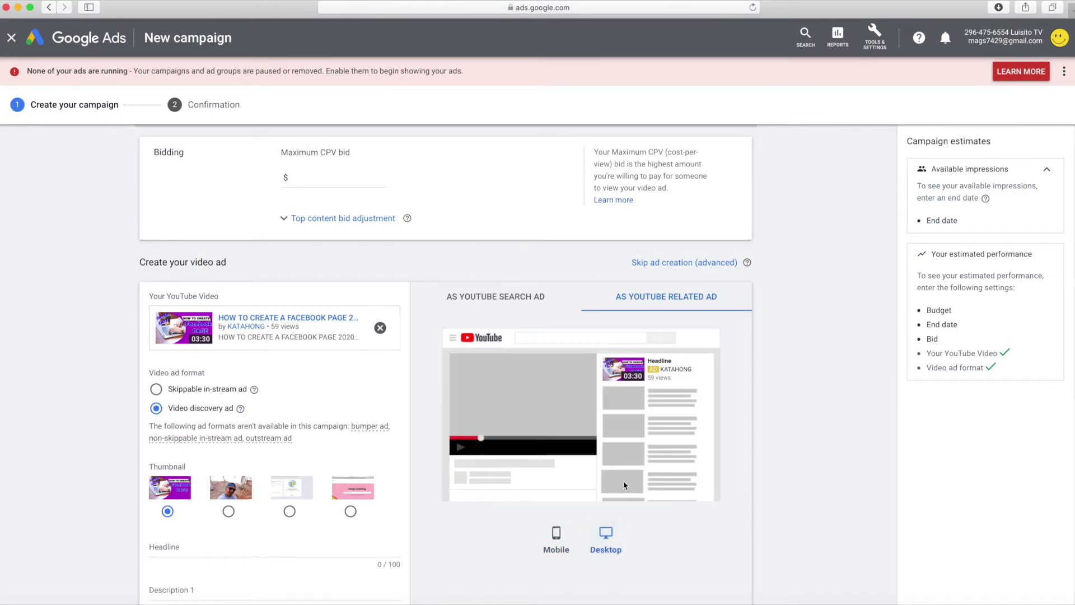
left_click(556, 537)
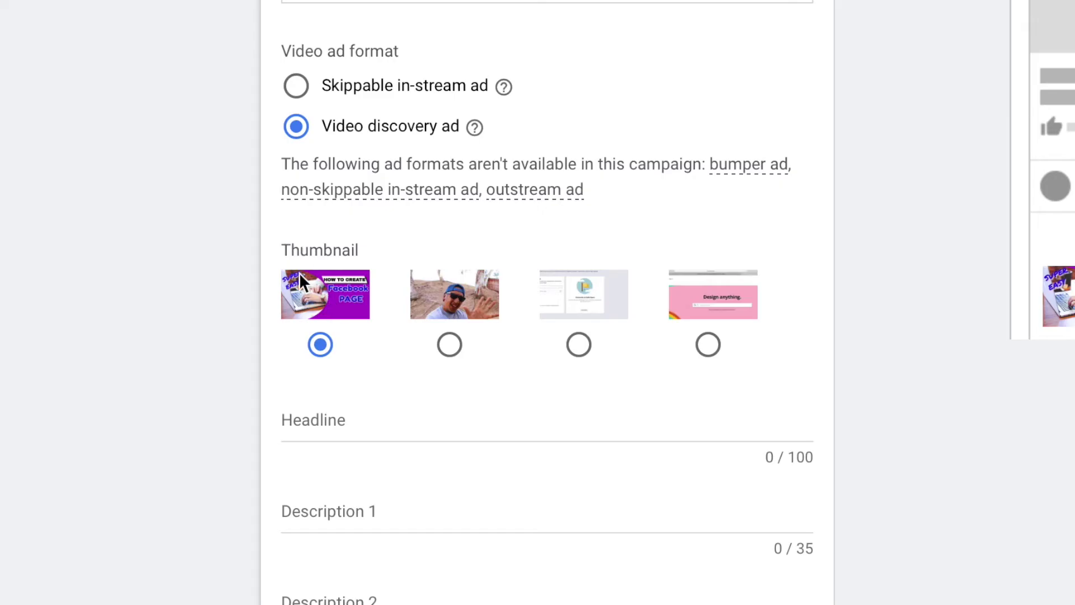
Step: Try the other three thumbnails and reselect the purple Facebook page thumbnail
left_click(451, 339)
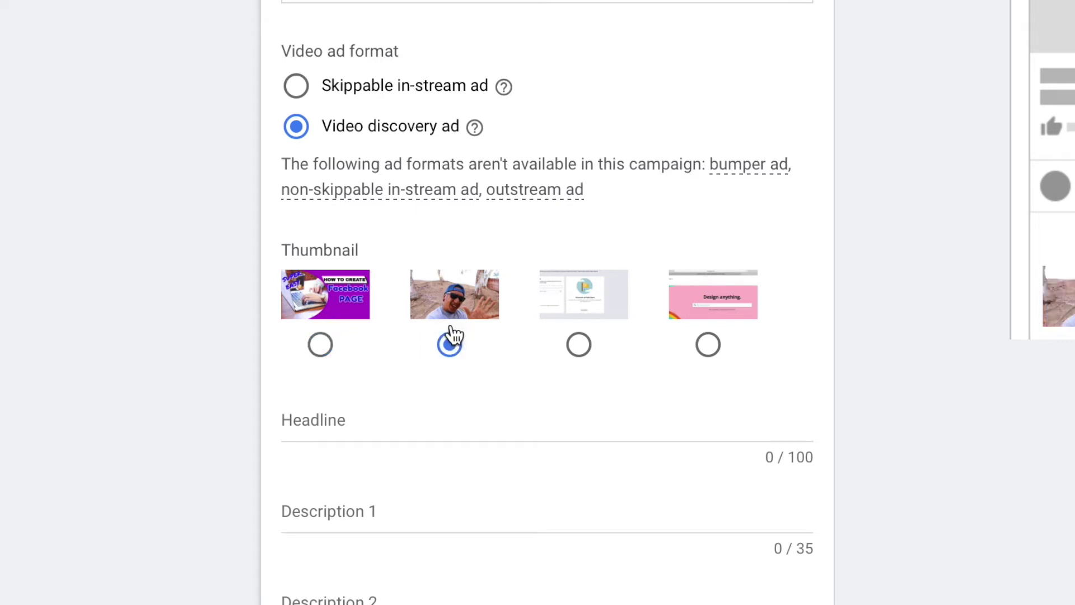
left_click(581, 343)
left_click(709, 345)
left_click(328, 286)
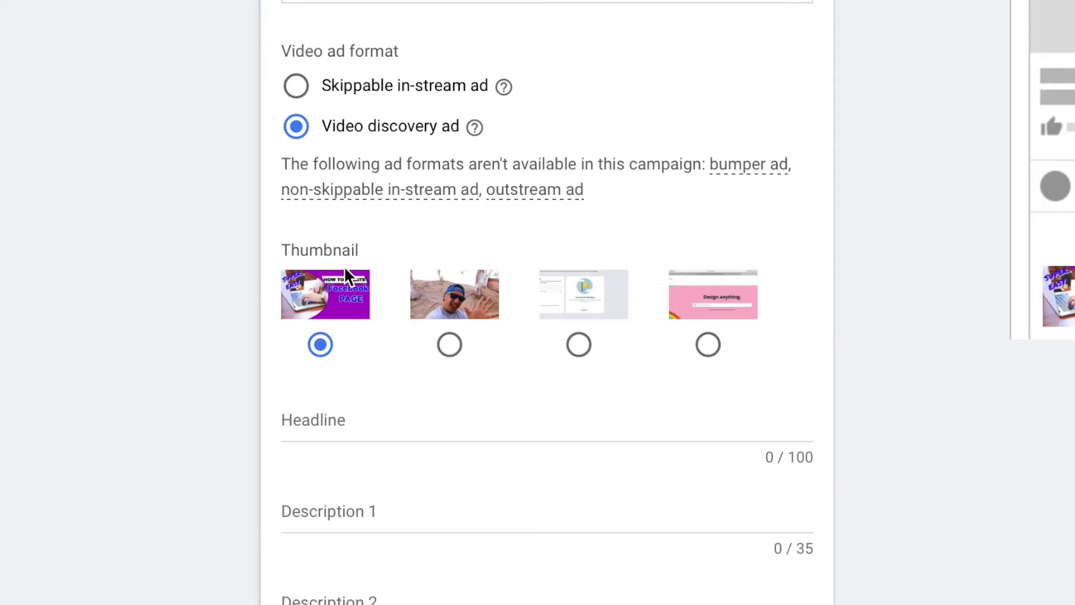
Step: Enter "CREATE FB PAGE" as the ad's headline
scroll(515, 403, "down", 1)
left_click(532, 413)
type("CREATE A")
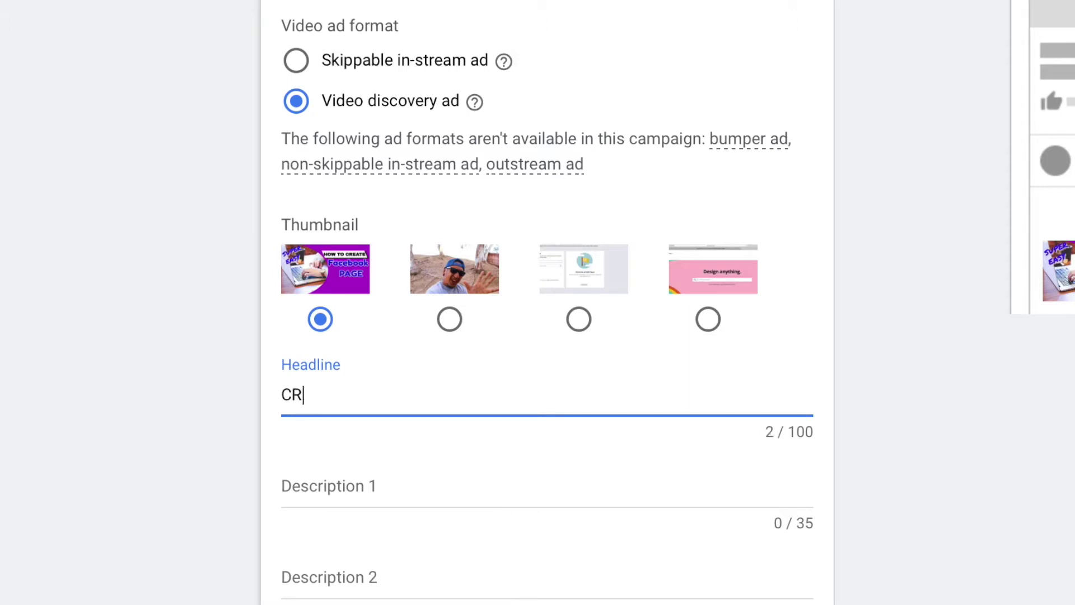
key("BackSpace")
key("BackSpace")
type("FB PAF")
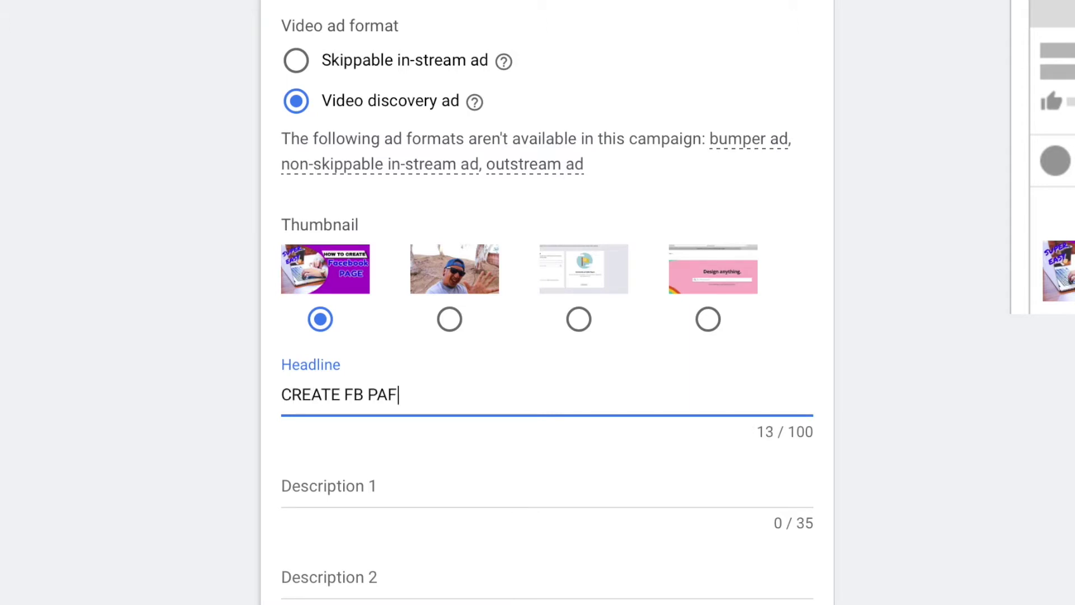
key("BackSpace")
type("GE")
key("Tab")
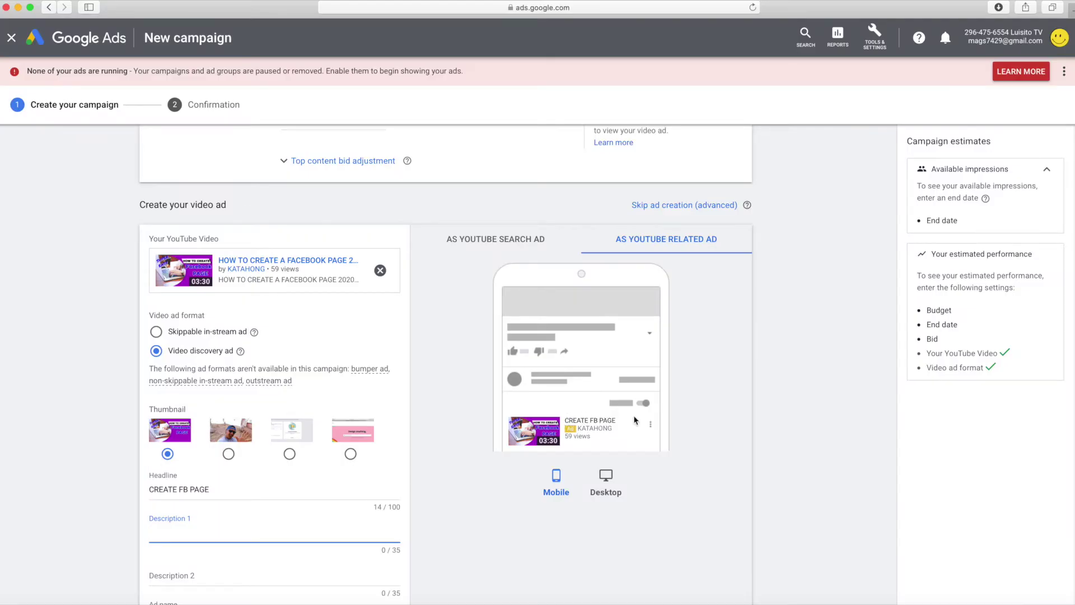
Step: Change the ad's headline to "CREATE FACEBOOK PAGE EASY STEP"
left_click(289, 486)
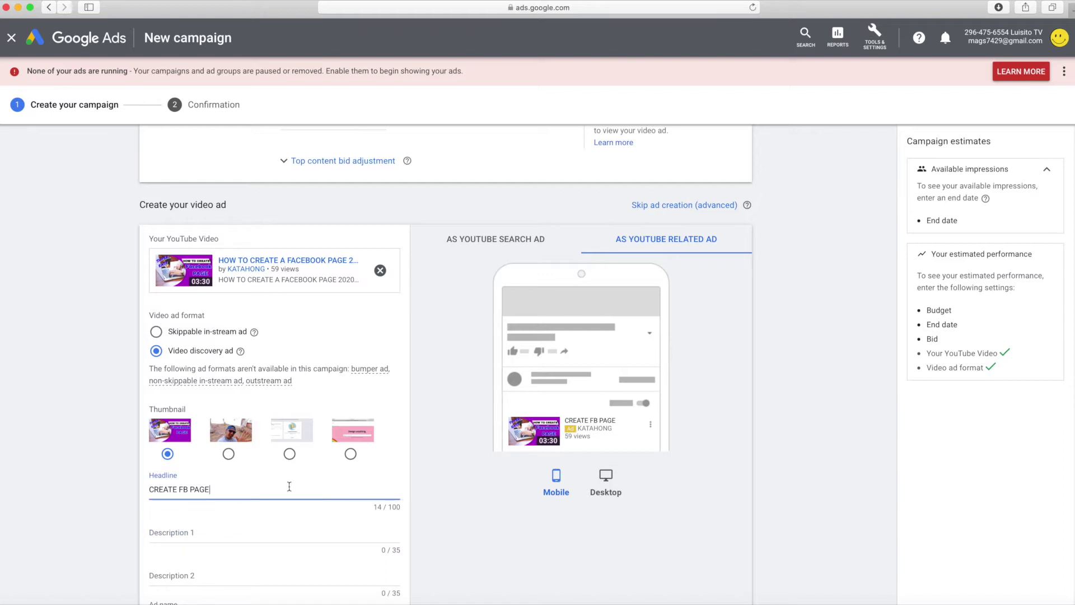
key("BackSpace")
key("BackSpace")
key("BackSpace")
key("BackSpace")
key("BackSpace")
key("BackSpace")
type("ACEBOOK PAGE EASY STEP")
left_click(264, 539)
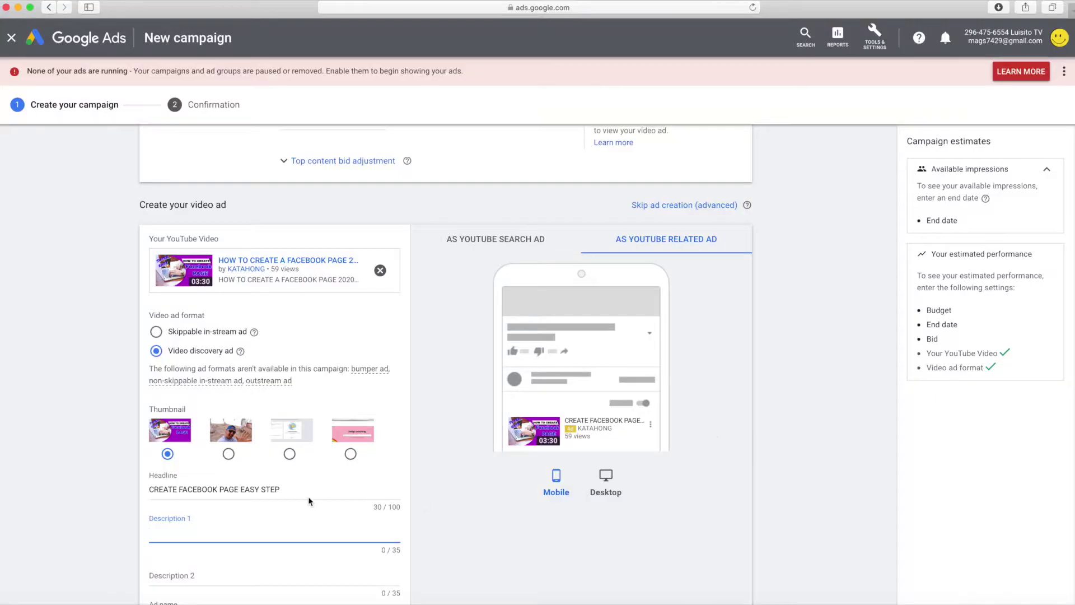
Step: Shorten the ad's headline to "CREATE FB PAGE" so it fits the preview
left_click(238, 492)
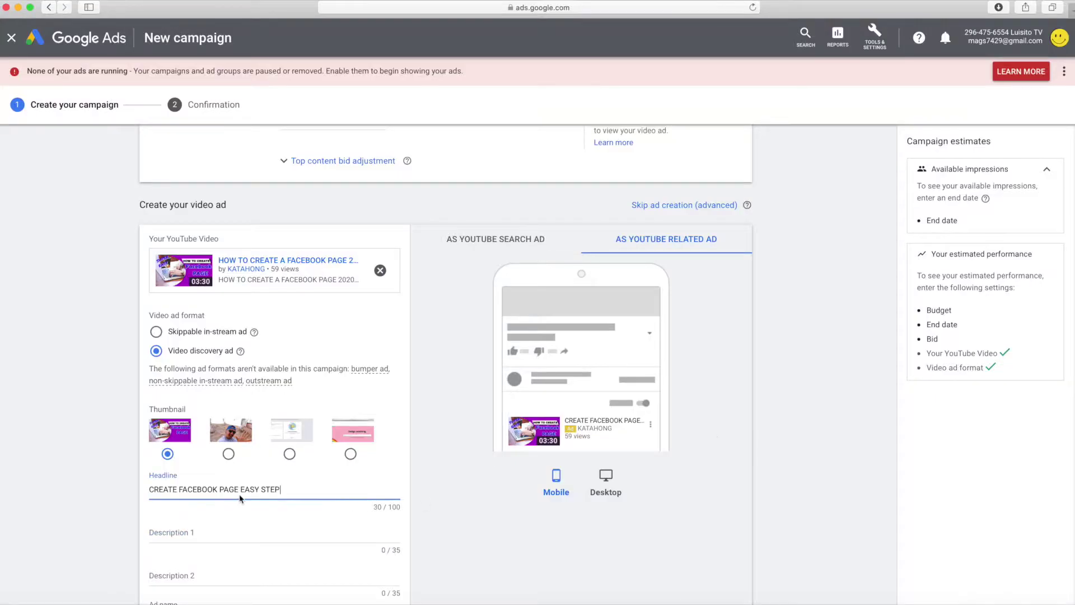
key("BackSpace")
key("BackSpace")
key("BackSpace")
key("BackSpace")
key("BackSpace")
key("BackSpace")
key("BackSpace")
key("BackSpace")
key("BackSpace")
key("BackSpace")
key("BackSpace")
key("BackSpace")
key("BackSpace")
key("BackSpace")
key("BackSpace")
key("BackSpace")
key("BackSpace")
key("BackSpace")
key("BackSpace")
key("BackSpace")
key("BackSpace")
key("BackSpace")
type("B PAGE")
Step: Enter "STEP BY STEP TUTORIAL" as the ad's Description 1
left_click(266, 533)
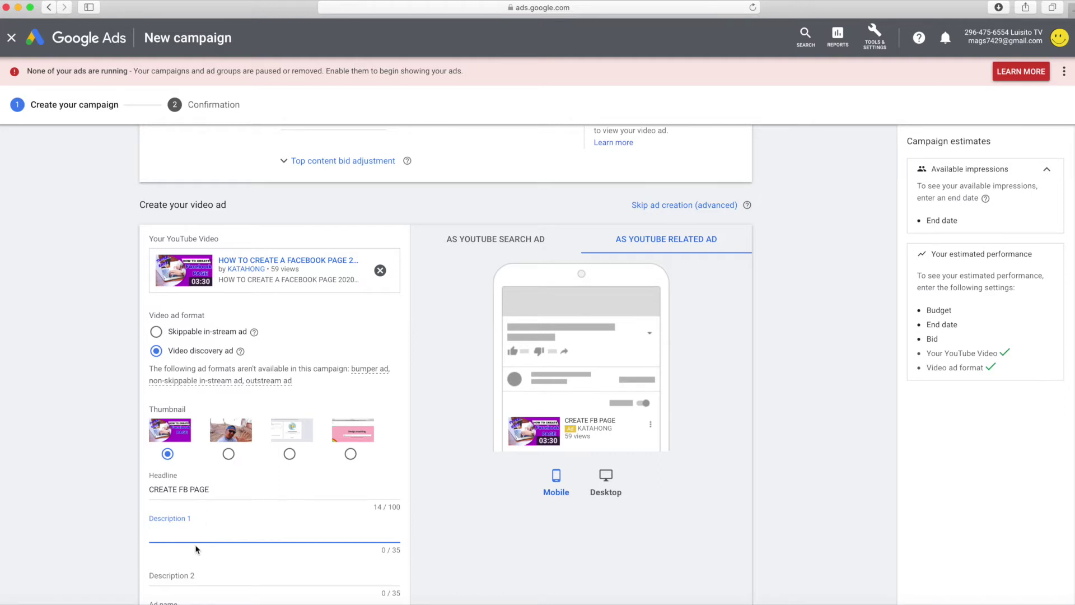
type("STEP BY ")
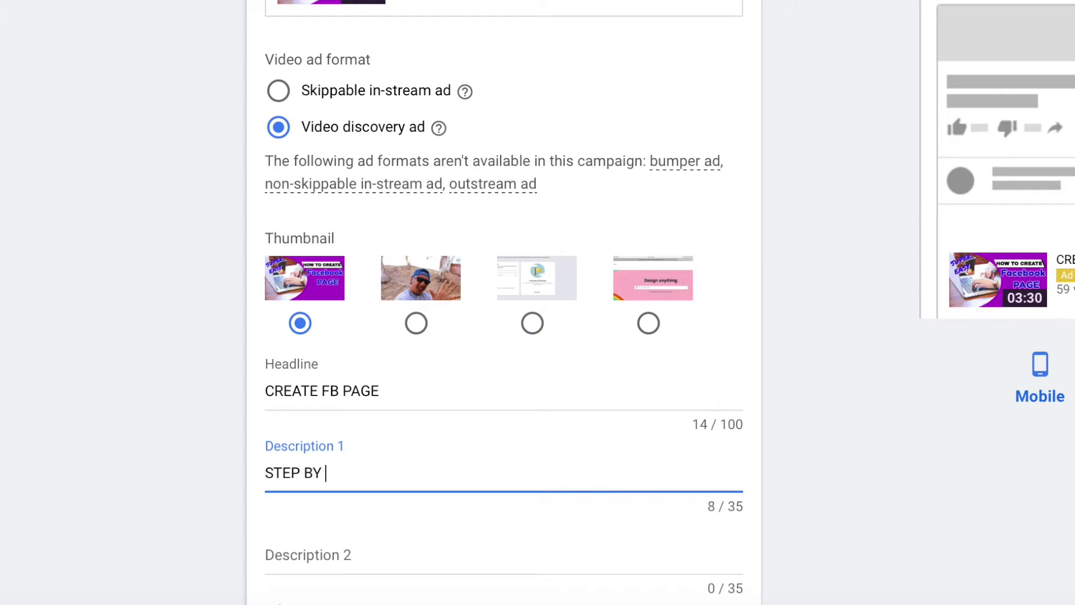
type("STEP TUTPRIA")
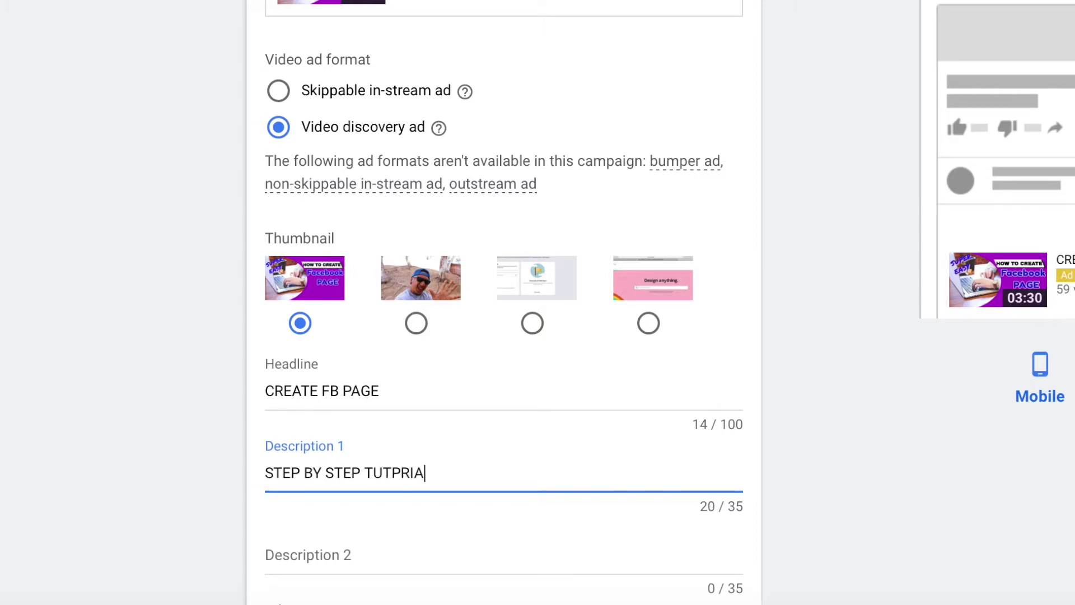
key("BackSpace")
key("BackSpace")
key("BackSpace")
key("BackSpace")
type("ORIAL")
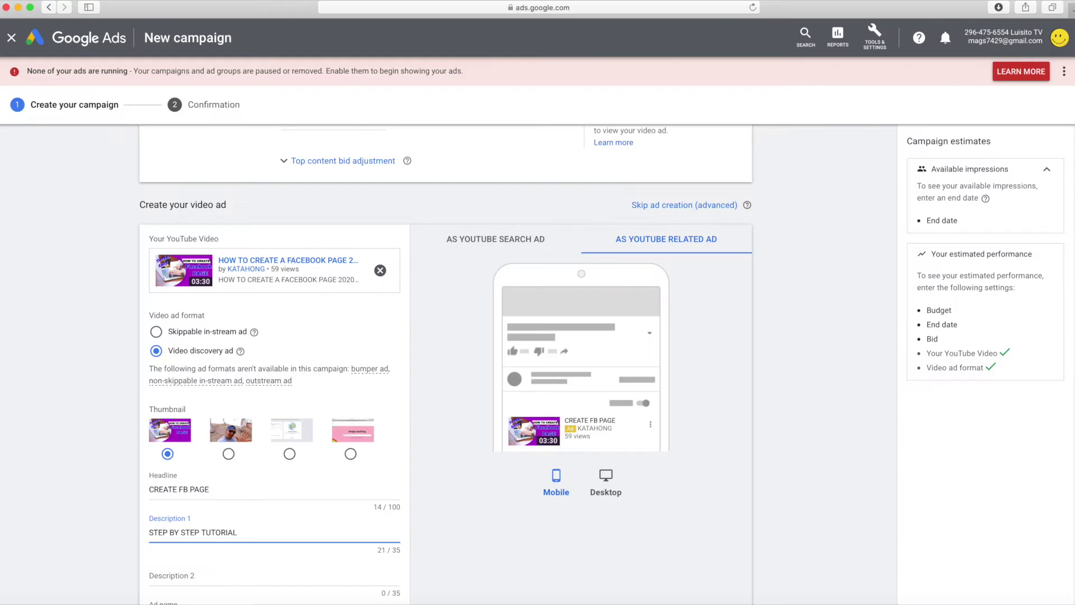
Step: Copy the Description 1 text "STEP BY STEP TUTORIAL" into Description 2
scroll(179, 536, "down", 3)
left_click(181, 475)
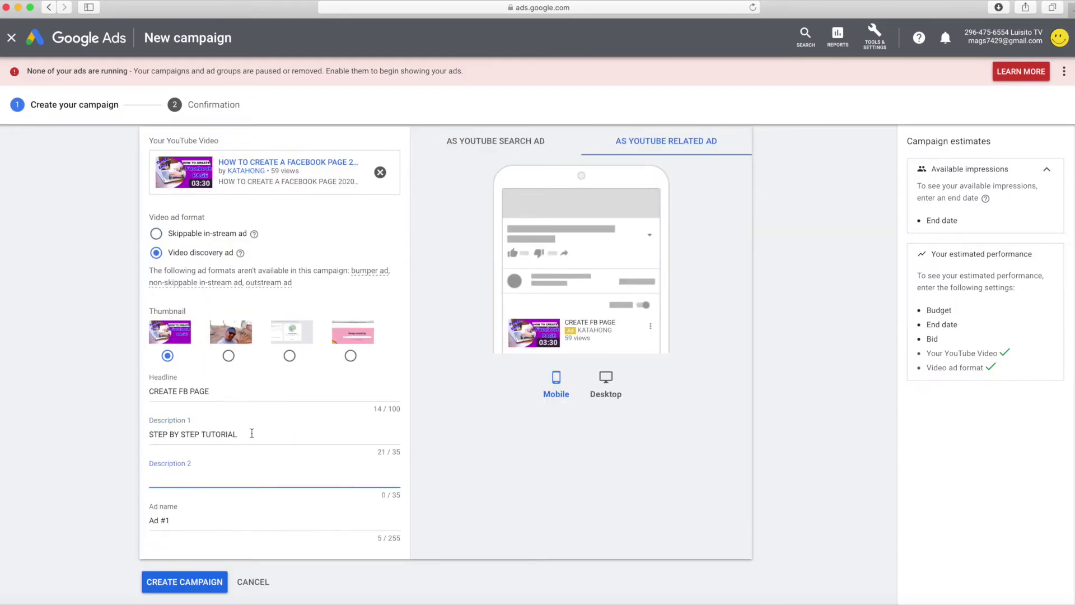
left_click_drag(257, 434, 149, 434)
key("super+c")
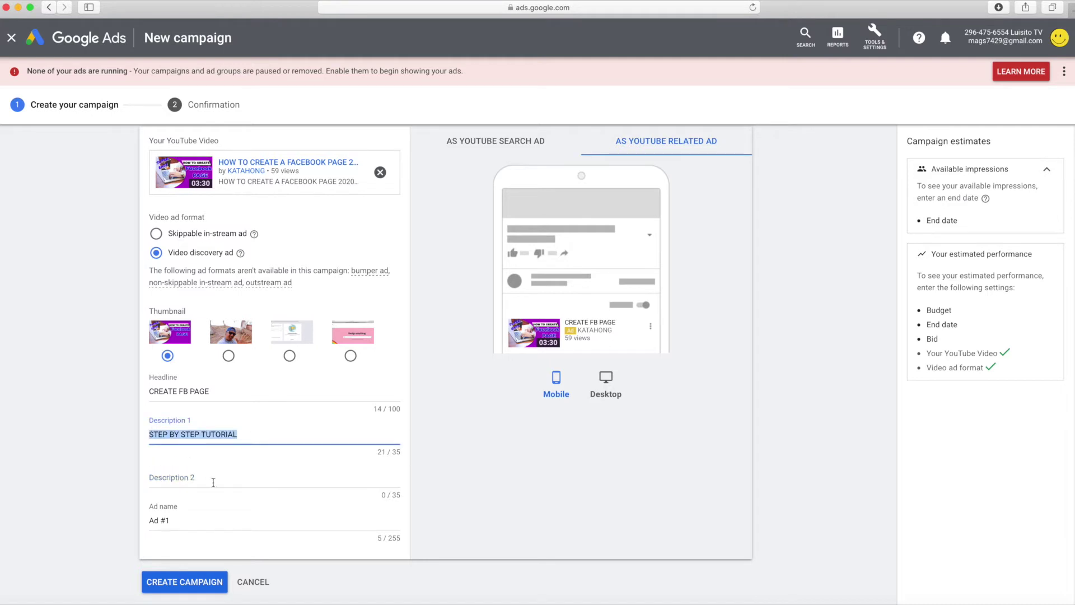
left_click(213, 481)
key("super+v")
Step: Rename the ad as "TEST FACEBOOK ADS"
left_click(217, 523)
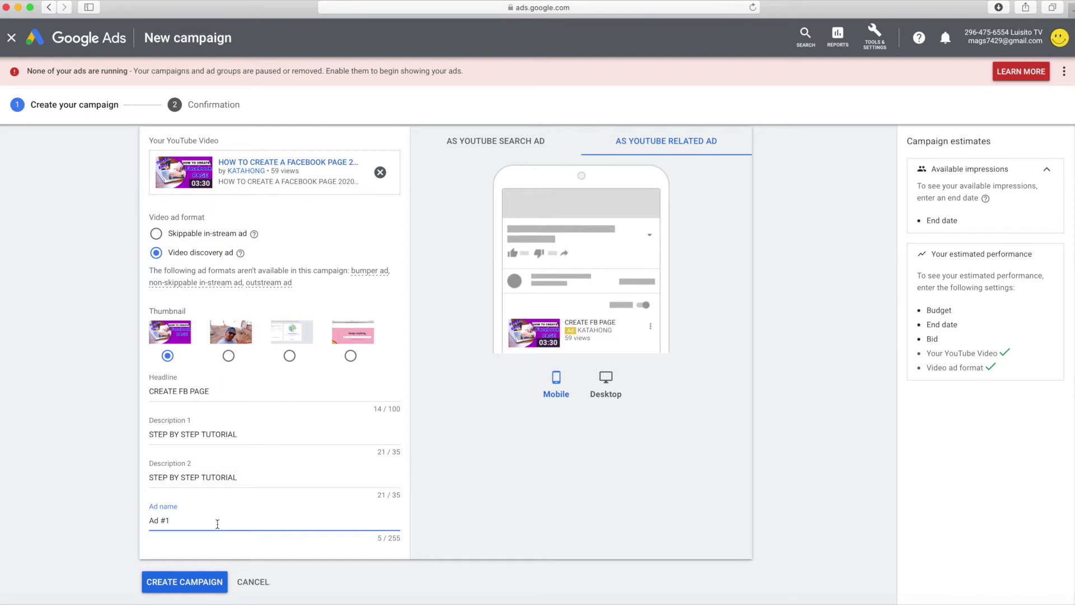
key("super+a")
type("TEST FACEBOOK A")
Step: Examine how the completed discovery ad looks as a YouTube related ad on desktop and mobile
scroll(283, 346, "up", 1)
scroll(283, 345, "up", 1)
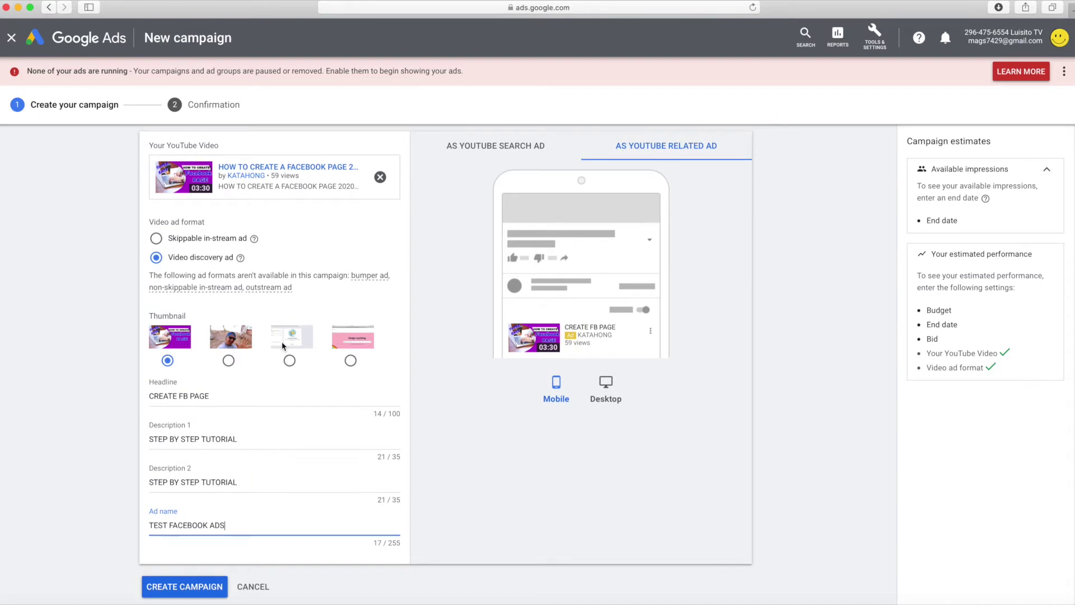
left_click(605, 386)
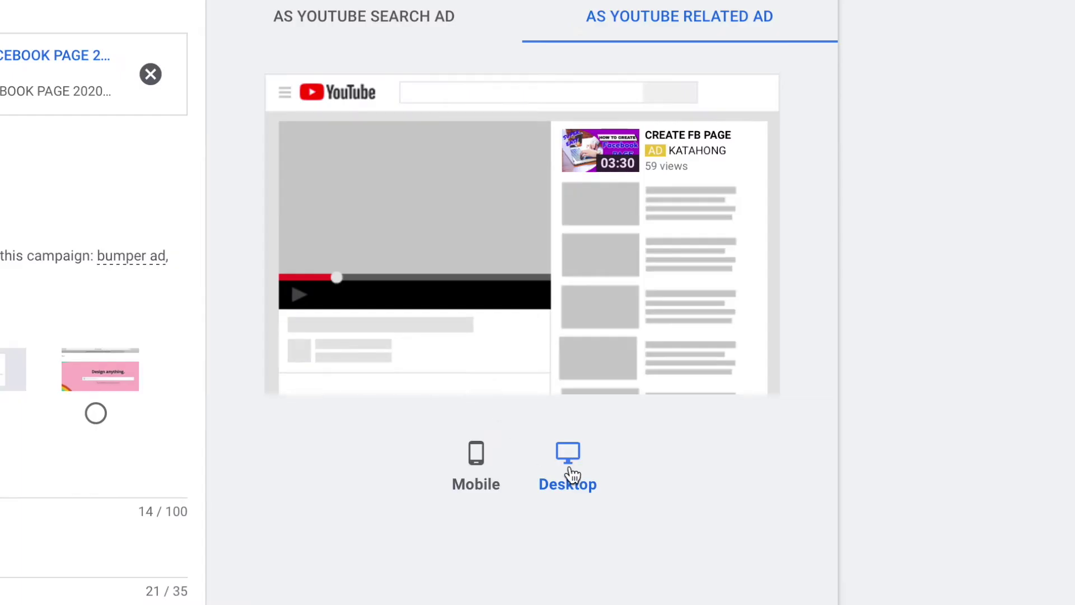
left_click(477, 473)
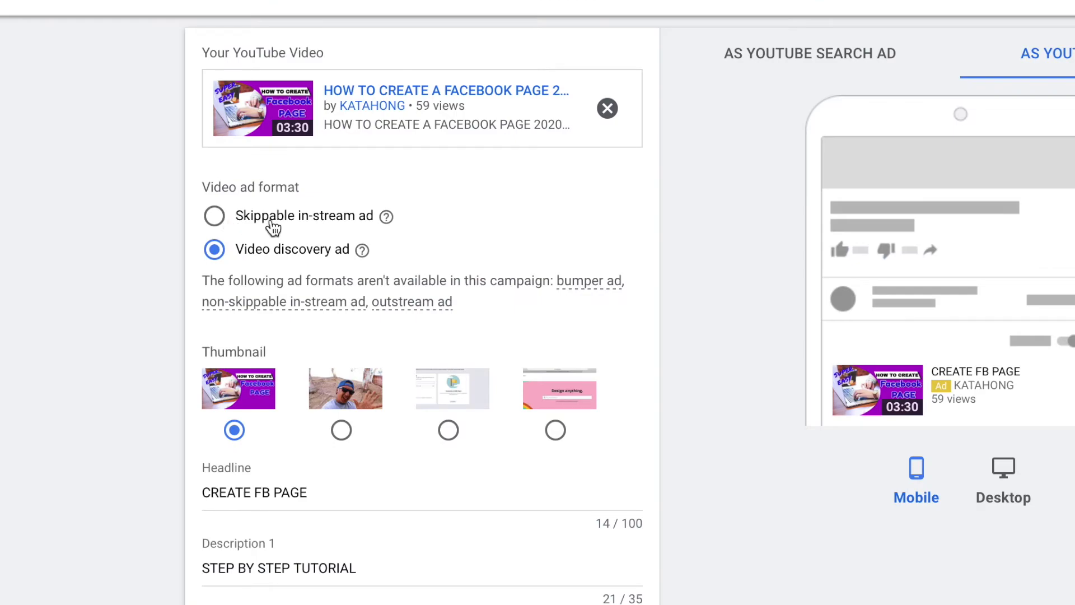
left_click(215, 217)
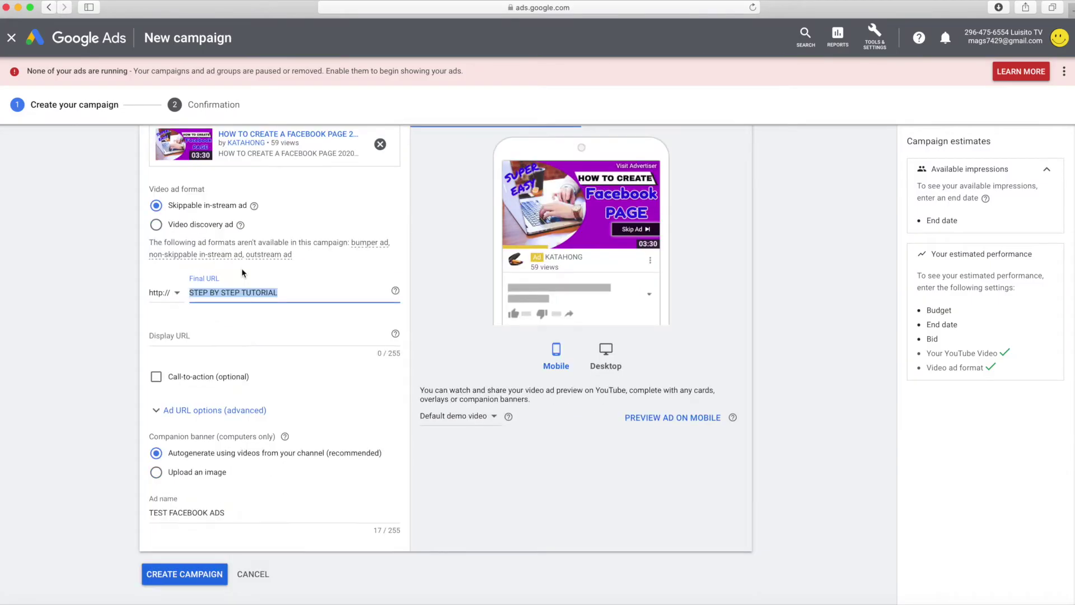
type("www.youtube.com/watch?v=Fj59fAHBCUg&t=54s")
left_click(243, 333)
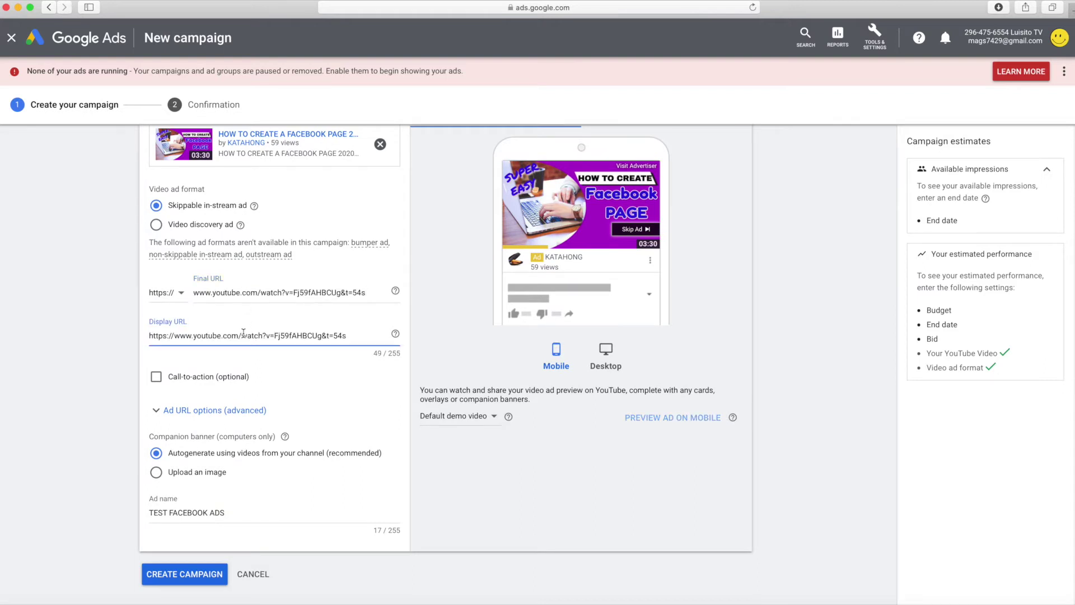
Step: Enable the optional call-to-action with the text "SUBSCRIBE" and the headline "EASY TUTORIAL"
left_click(157, 378)
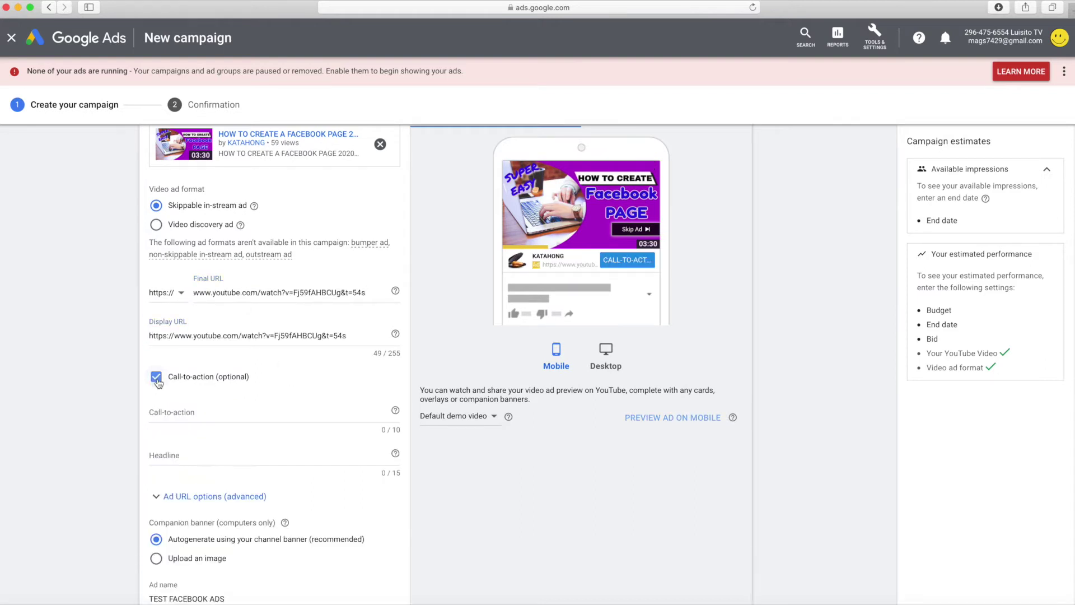
left_click(238, 415)
type("SUBS")
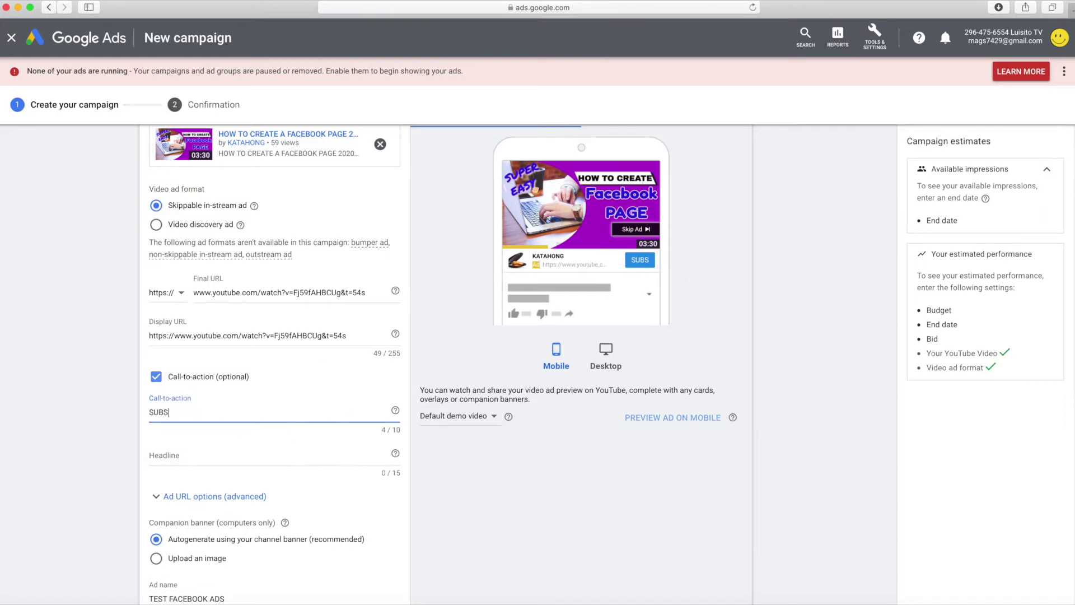
type("CRIBE")
left_click(217, 452)
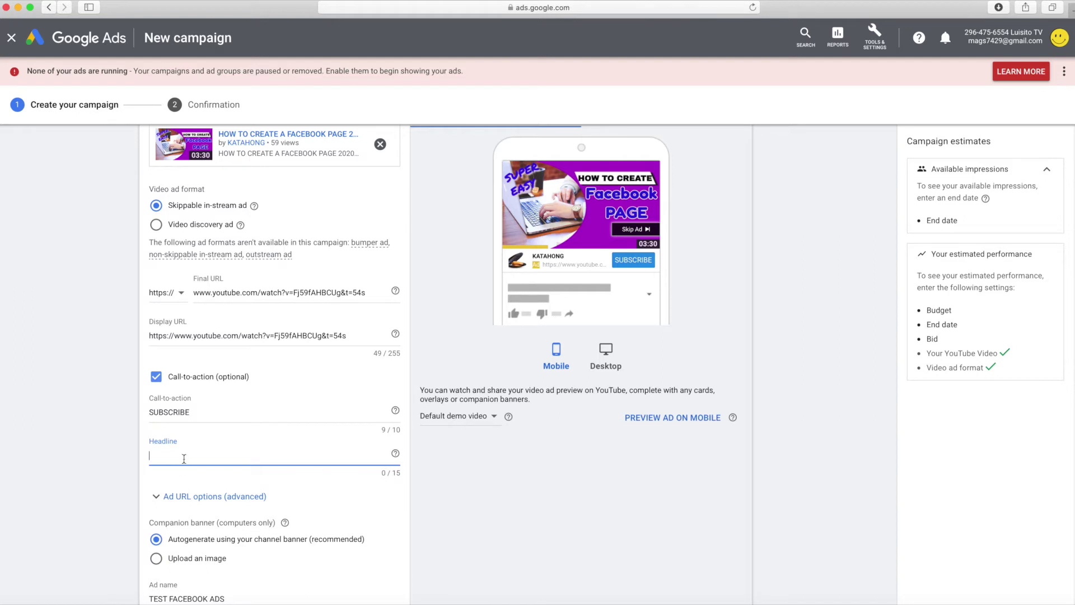
type("EASY TUTO")
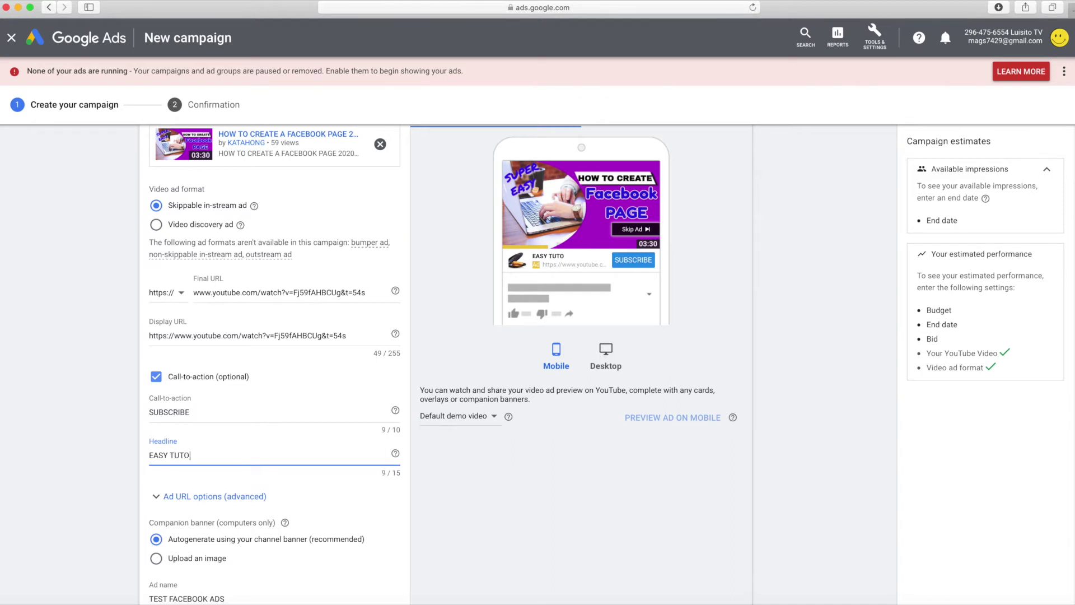
type("RIAL")
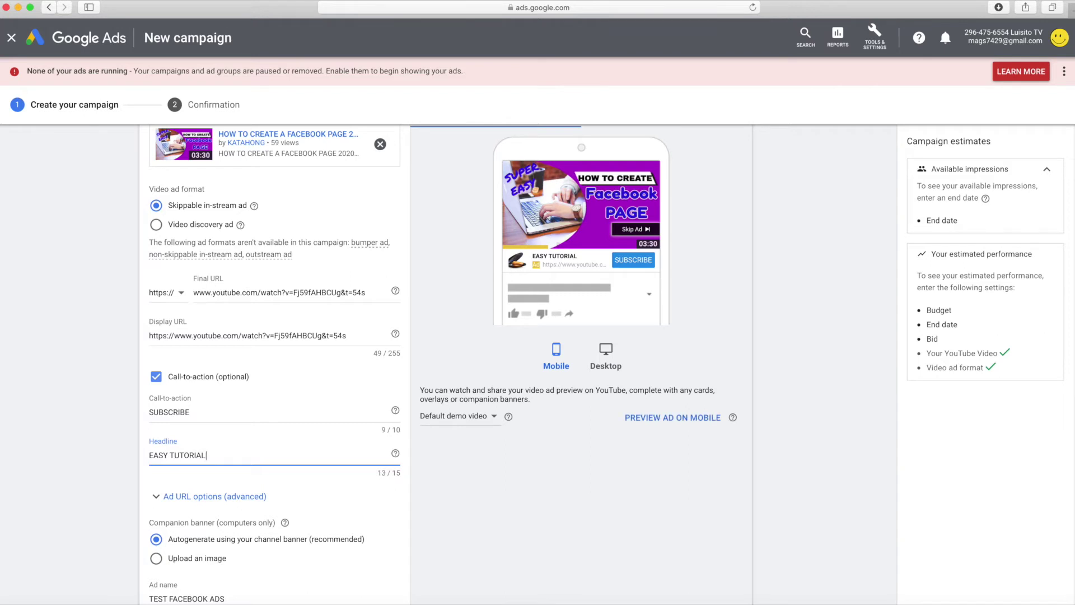
left_click(453, 505)
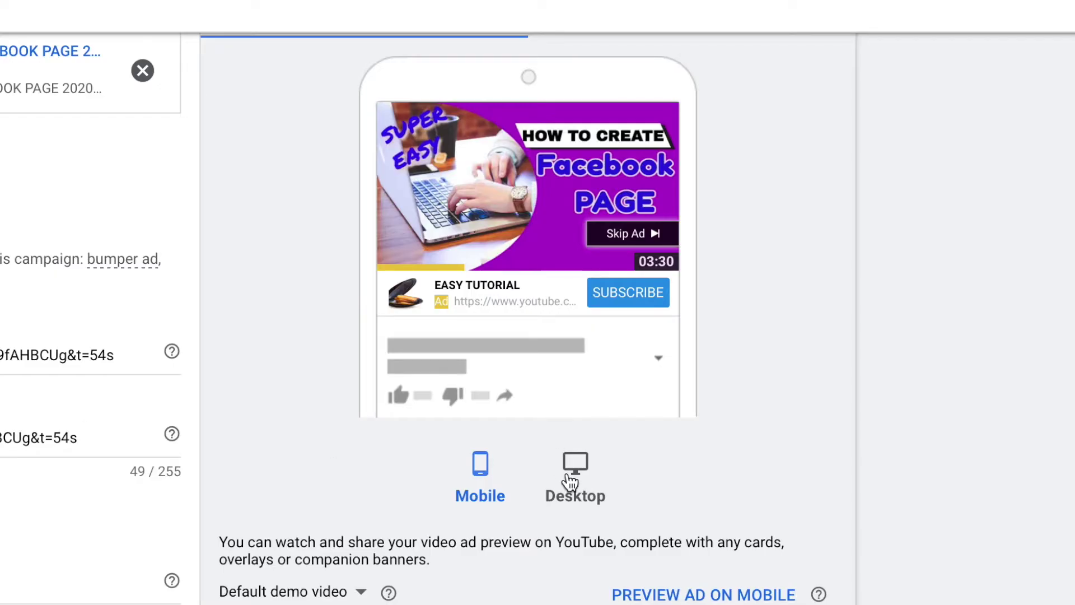
Step: Examine how the in-stream ad with its call-to-action looks on YouTube on desktop and mobile
left_click(604, 357)
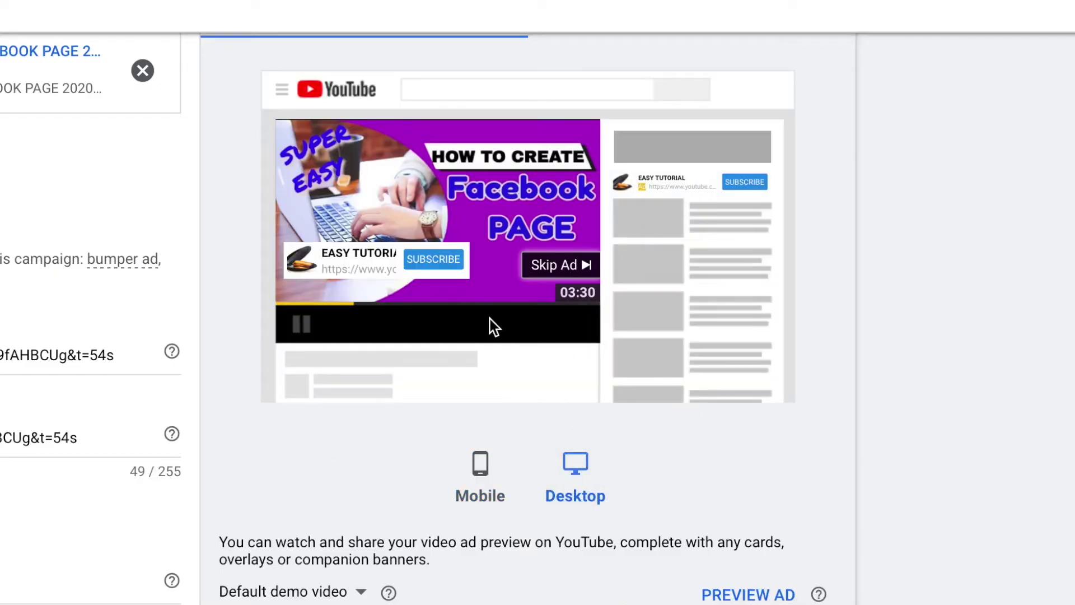
left_click(481, 475)
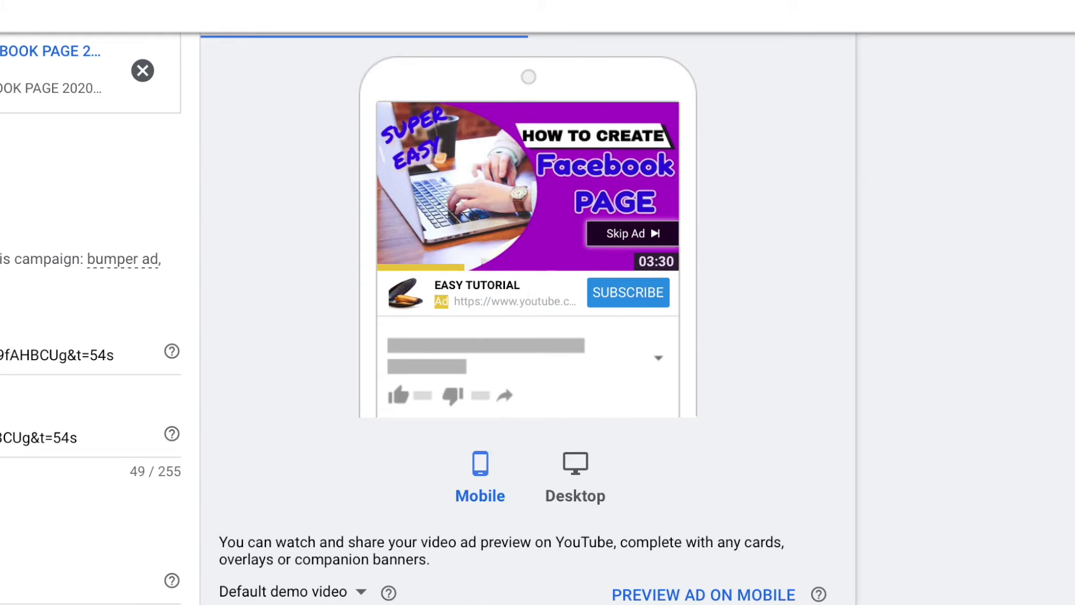
scroll(527, 319, "up", 1)
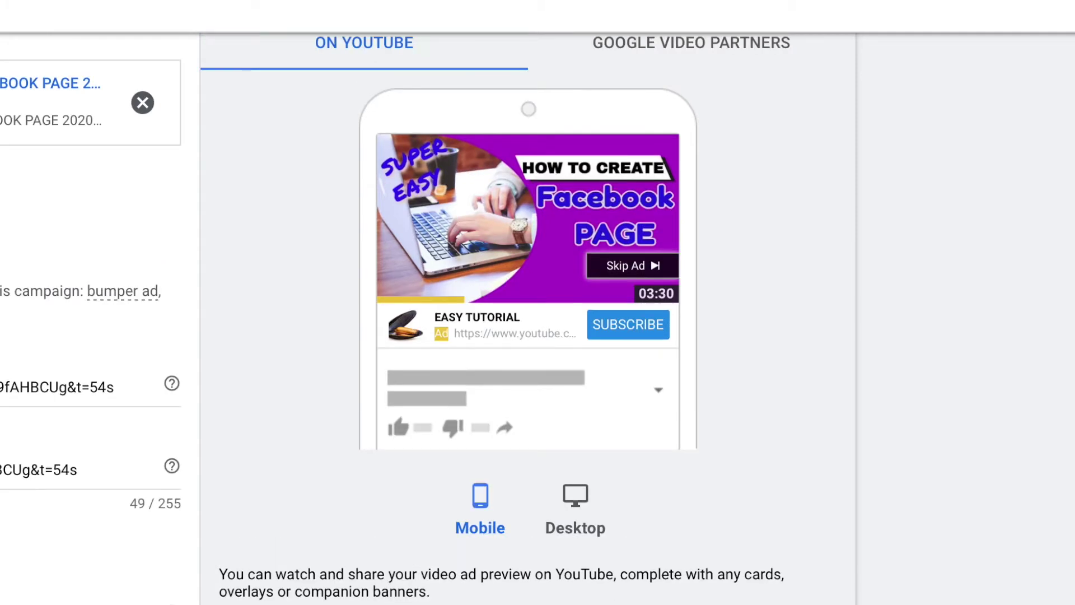
scroll(526, 319, "up", 1)
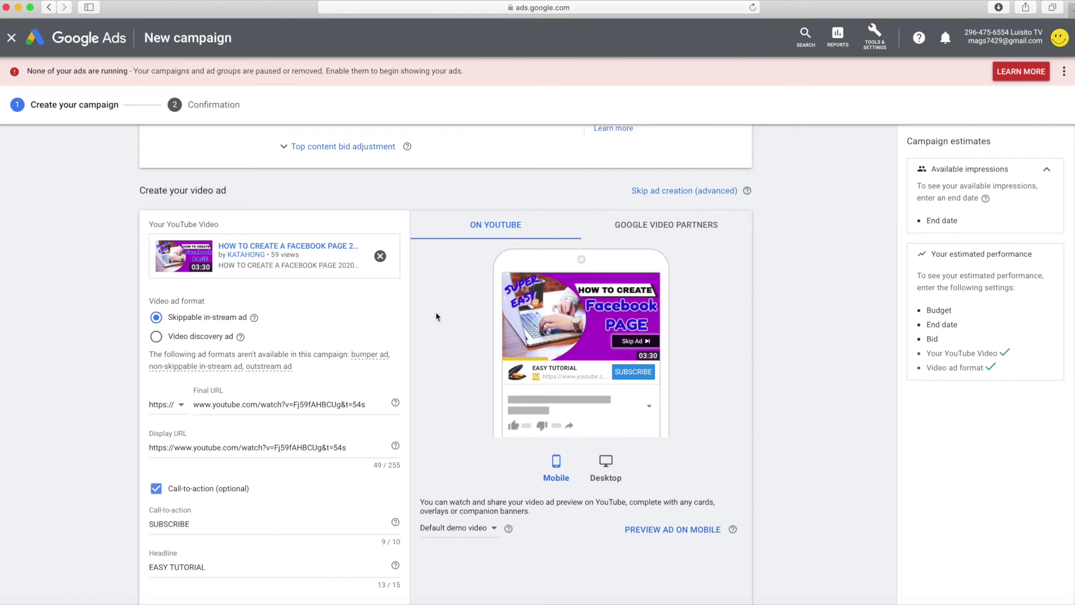
Step: Copy the ad name "TEST FACEBOOK ADS" and use it as the campaign name
scroll(288, 442, "up", 20)
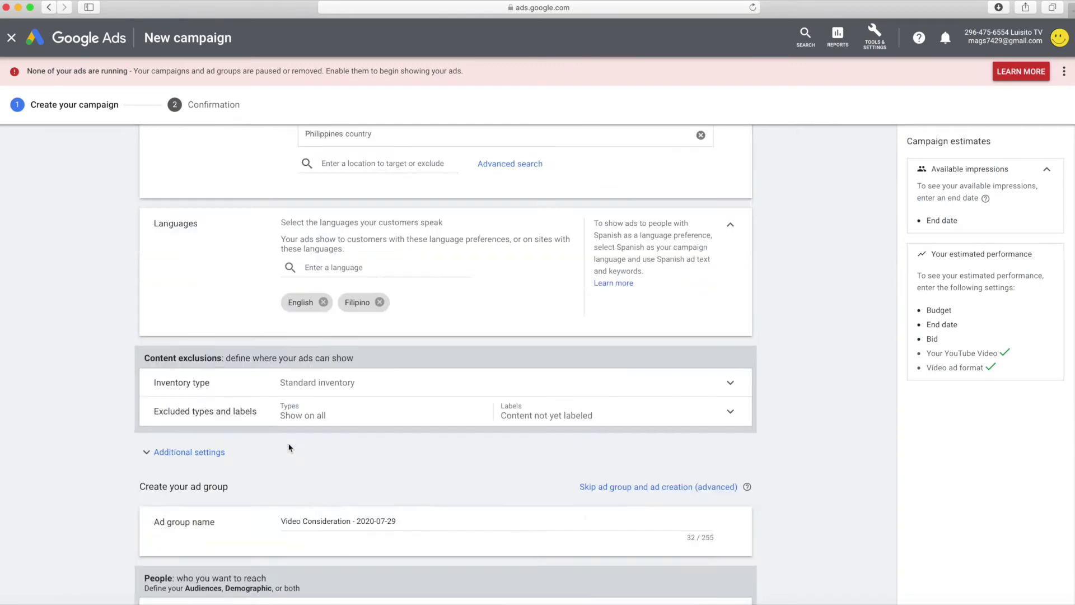
scroll(289, 448, "up", 1)
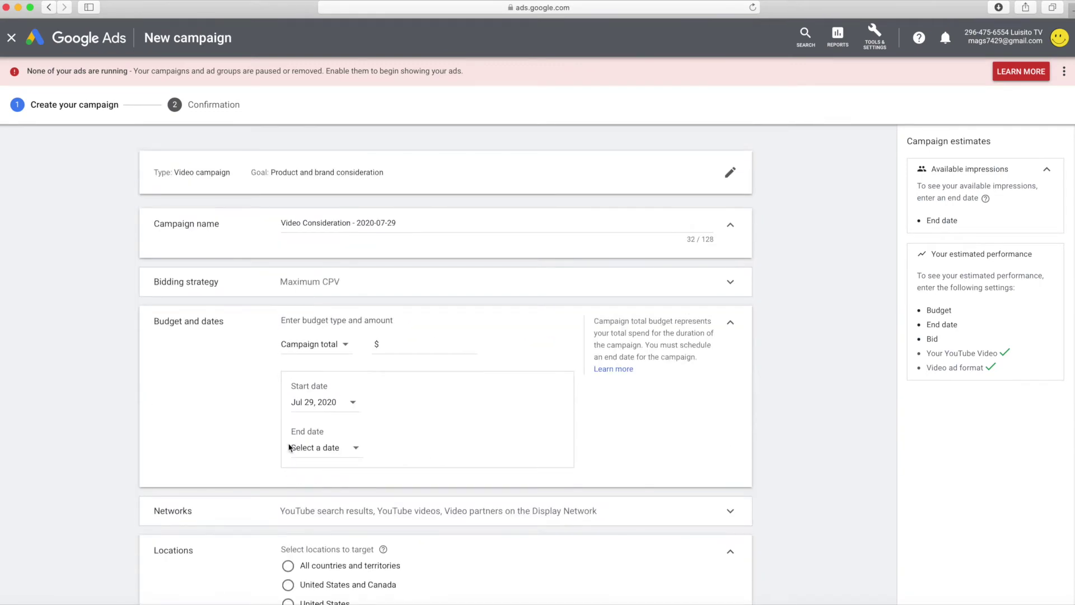
scroll(288, 446, "down", 20)
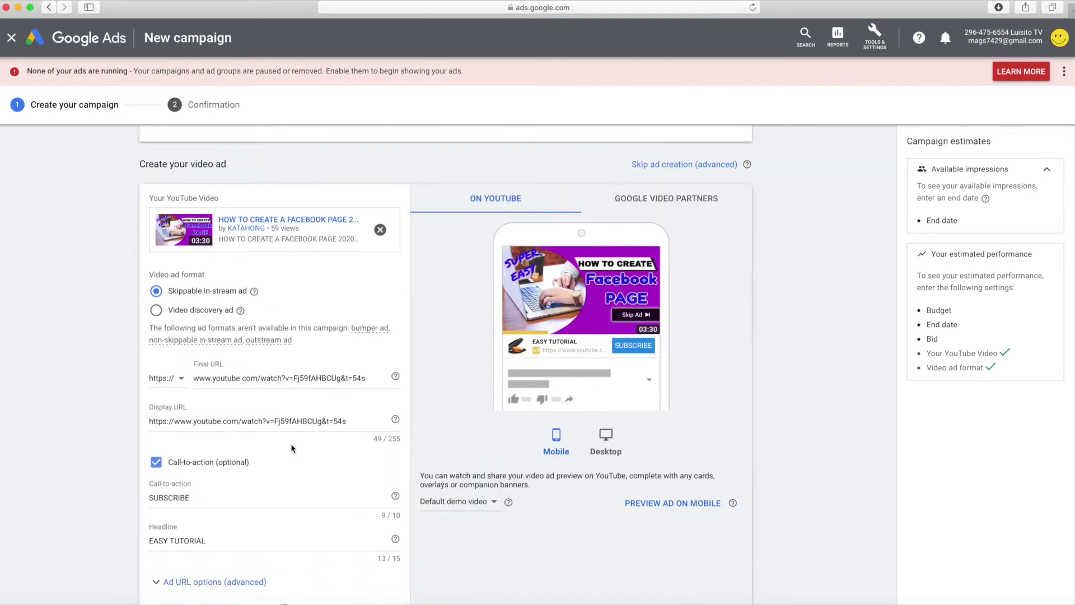
left_click_drag(244, 444, 149, 440)
key("super+c")
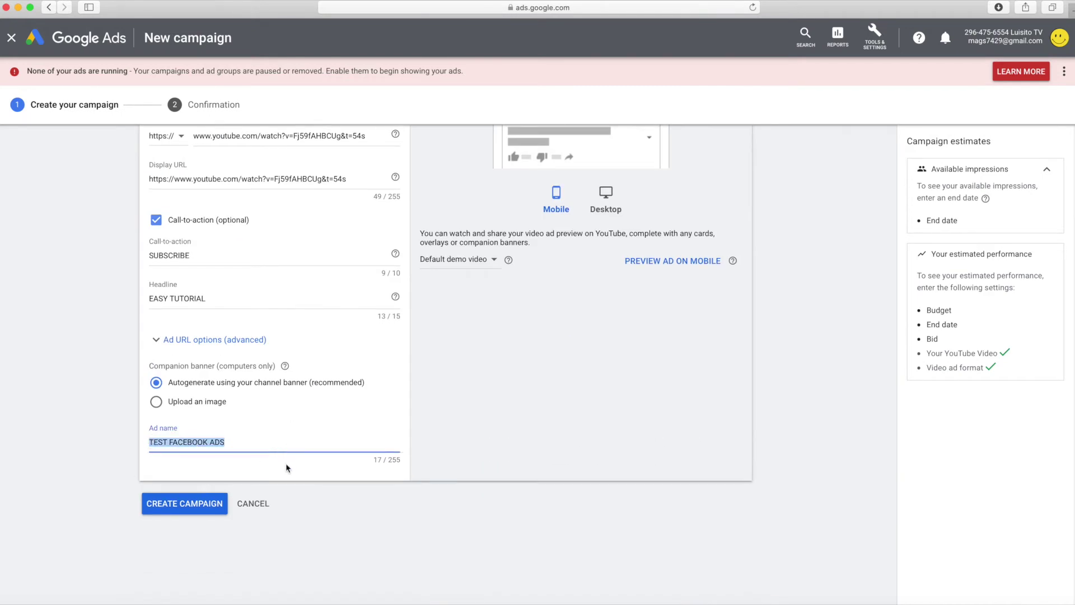
scroll(314, 473, "up", 20)
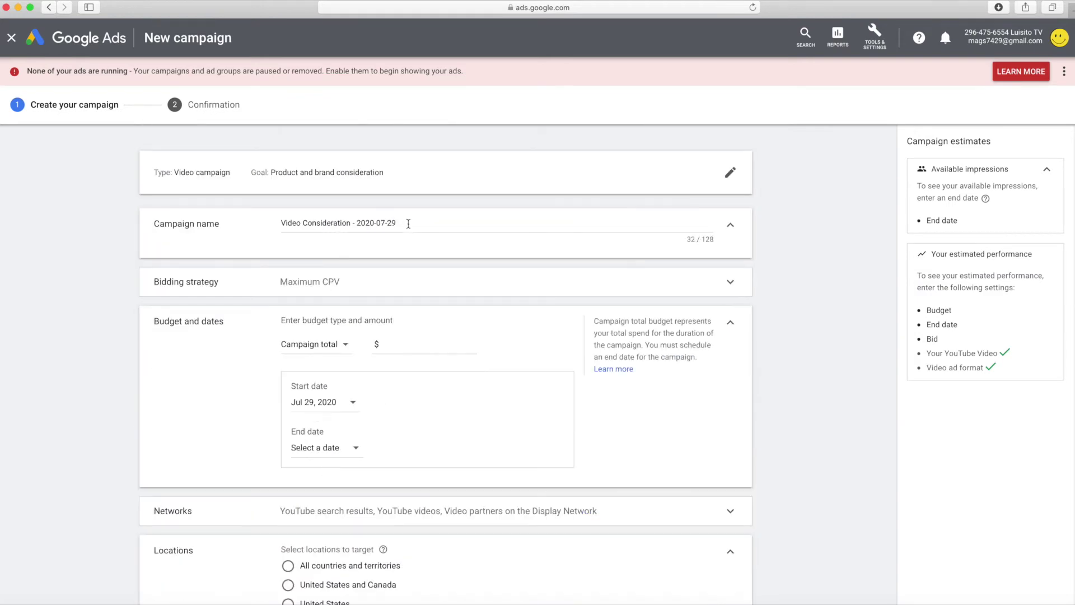
left_click_drag(408, 223, 264, 212)
key("super+v")
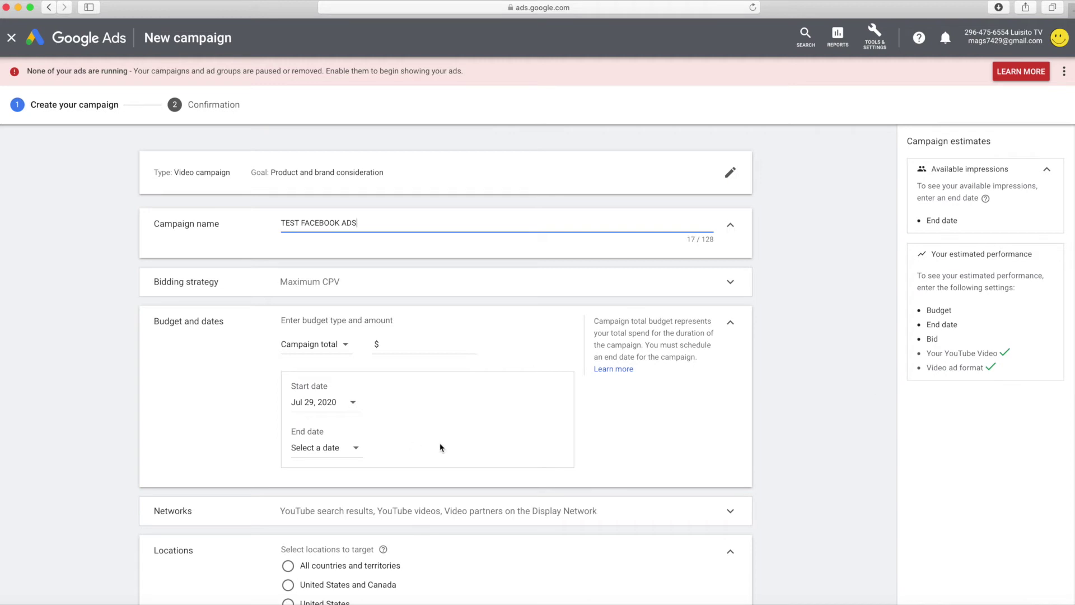
left_click(336, 352)
left_click(335, 353)
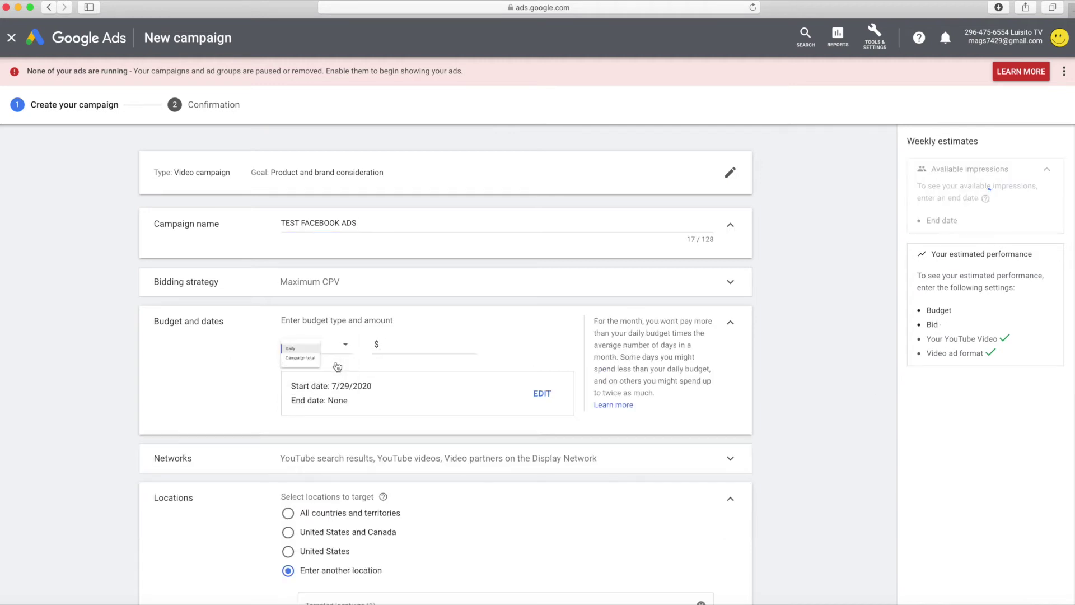
left_click(339, 351)
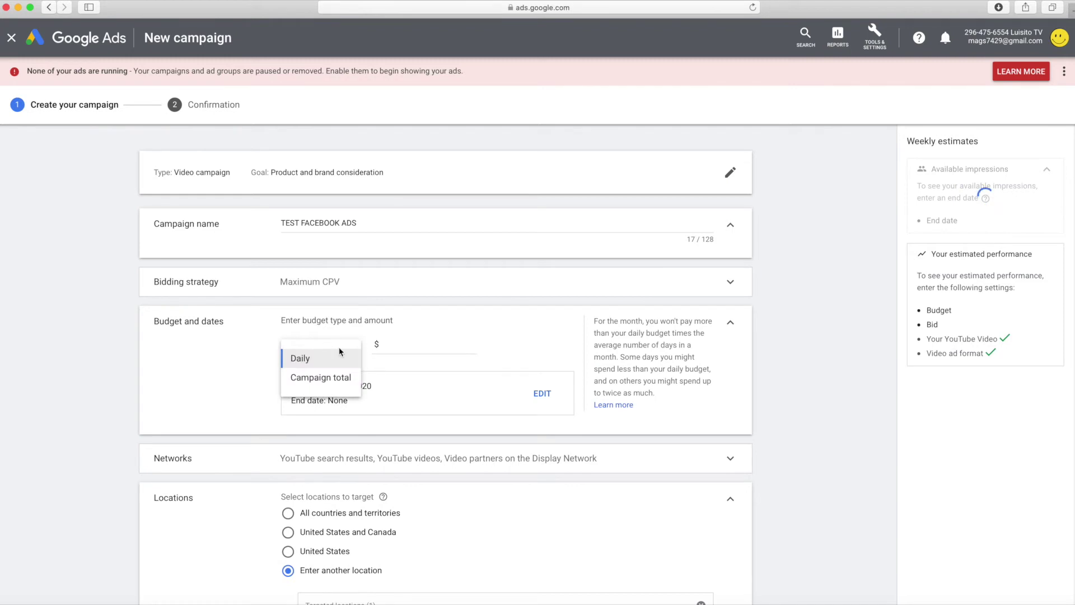
left_click(340, 377)
left_click(395, 353)
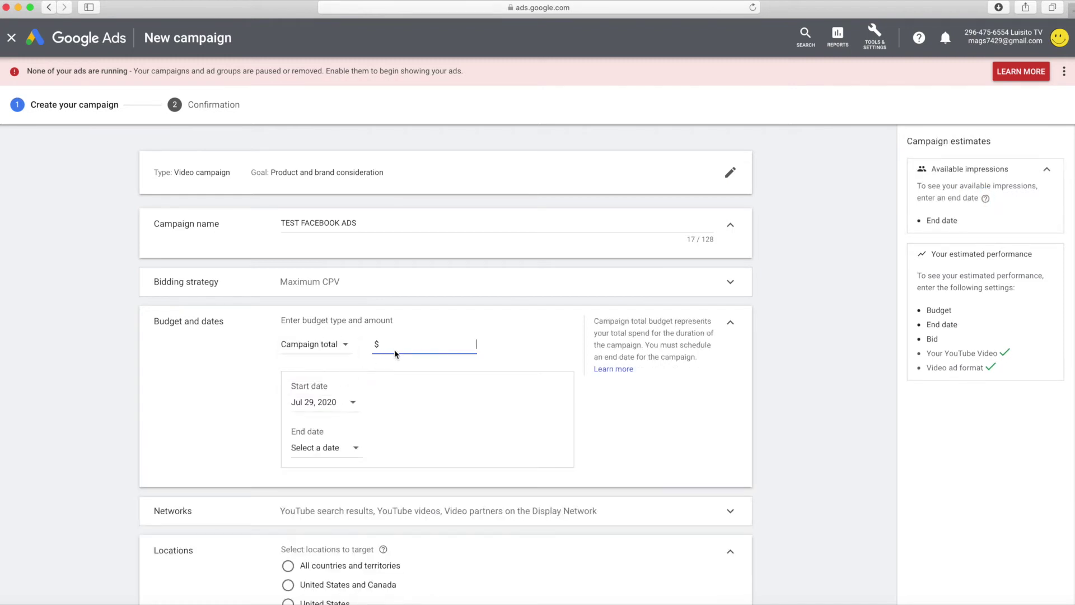
left_click(342, 343)
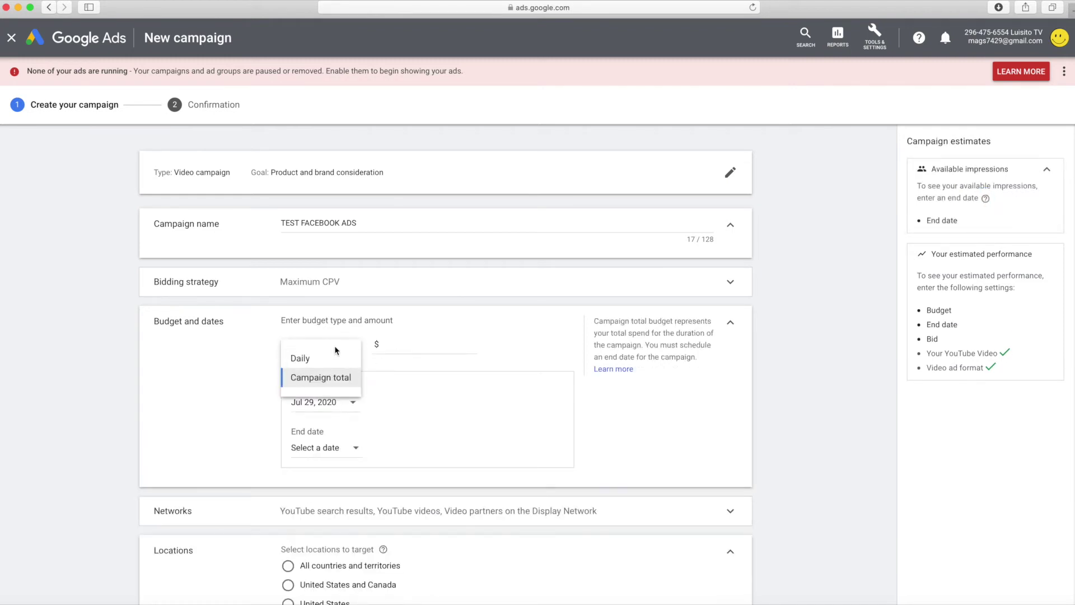
left_click(313, 319)
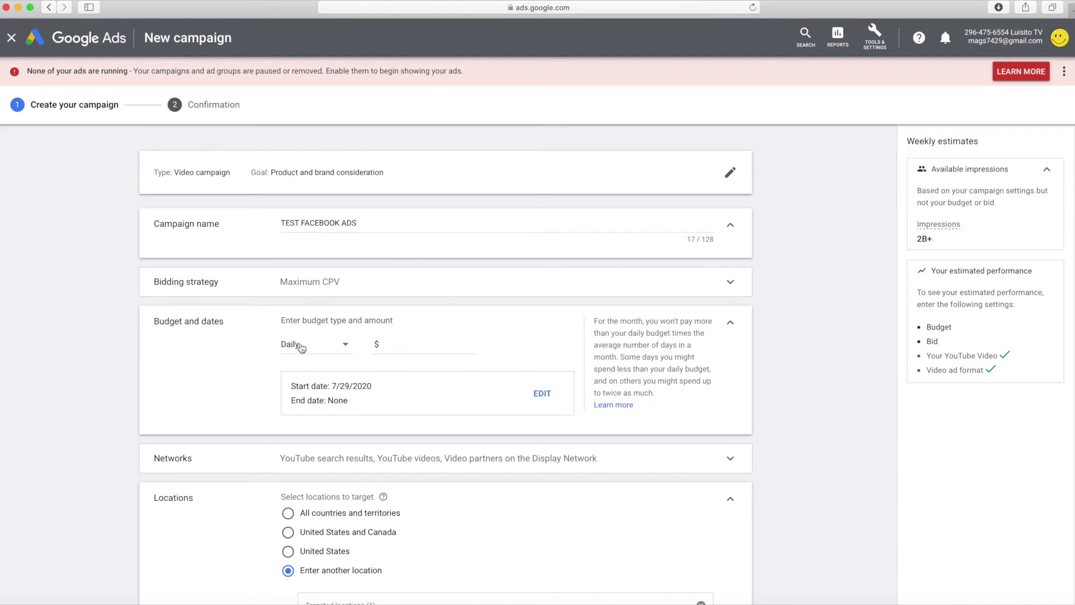
Step: Set the budget to a campaign total of $20.00 with the end date Aug 2, 2020
left_click(326, 348)
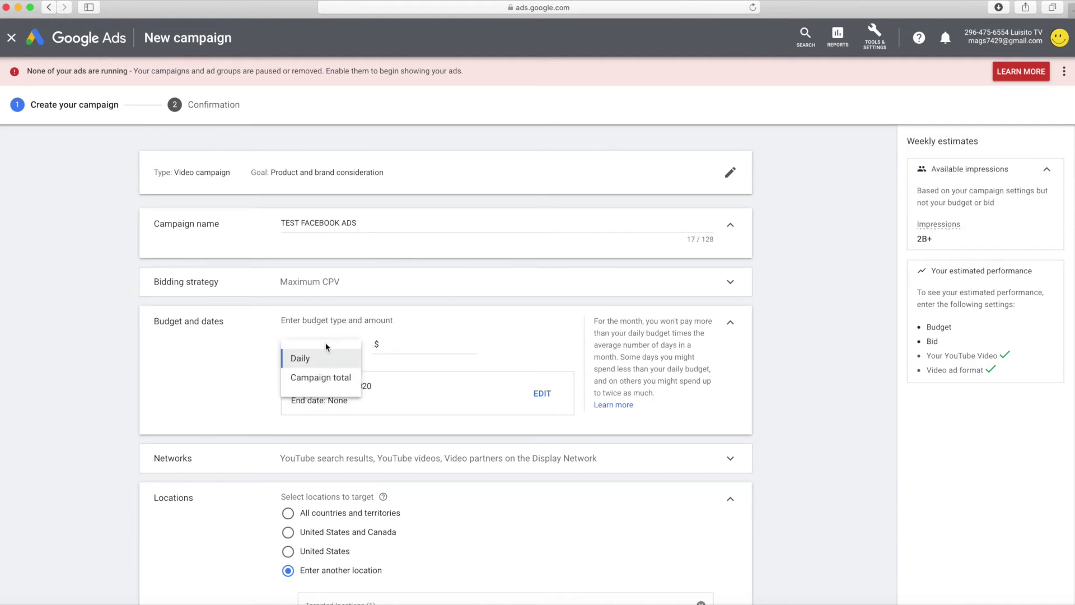
left_click(336, 379)
left_click(396, 356)
type("20.00")
left_click(424, 405)
left_click(322, 448)
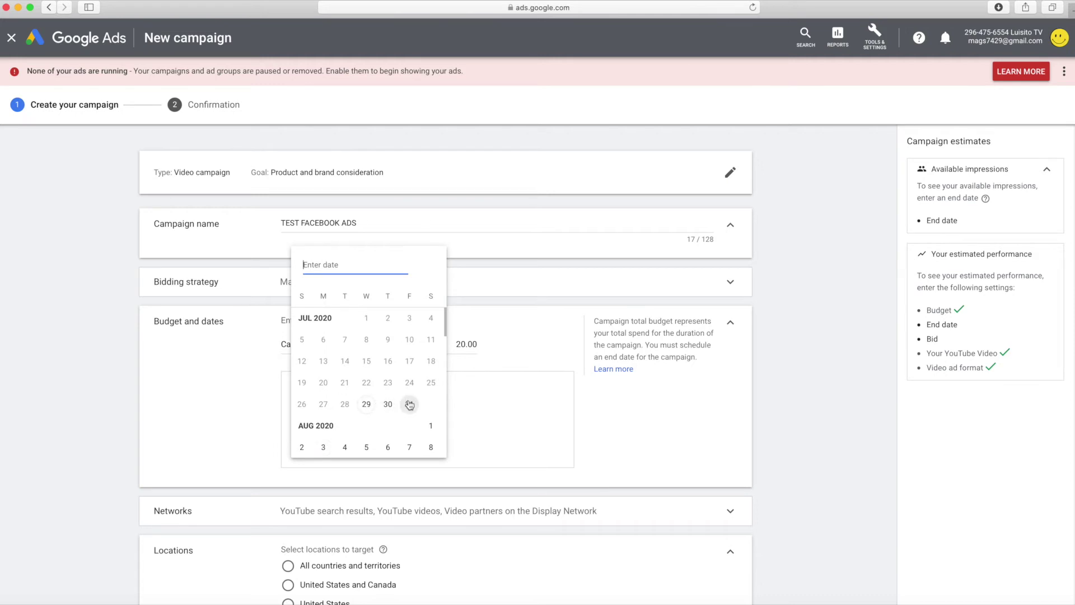
left_click(301, 448)
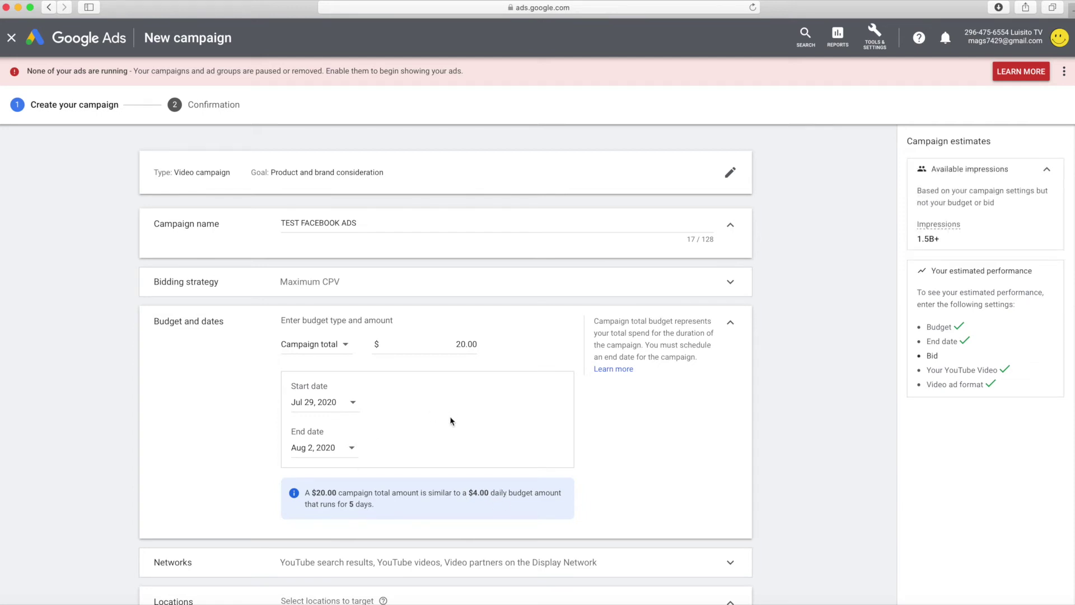
Step: Switch to a daily budget of $5.00 with the end date Aug 8, 2020
scroll(450, 412, "down", 1)
left_click(332, 329)
left_click(332, 343)
left_click_drag(447, 330, 503, 327)
type("5")
left_click(496, 386)
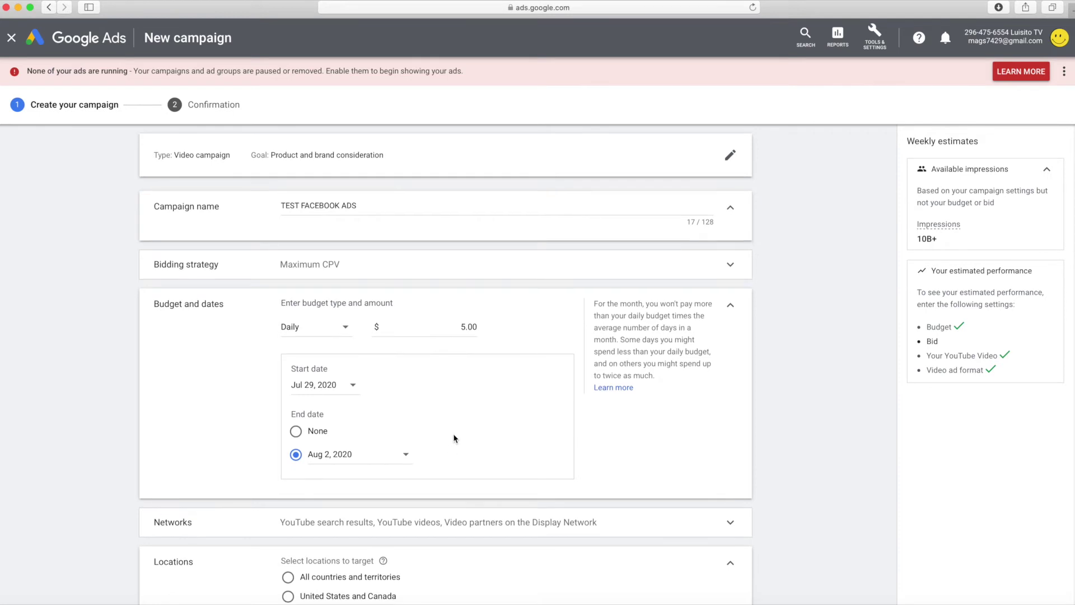
left_click(297, 433)
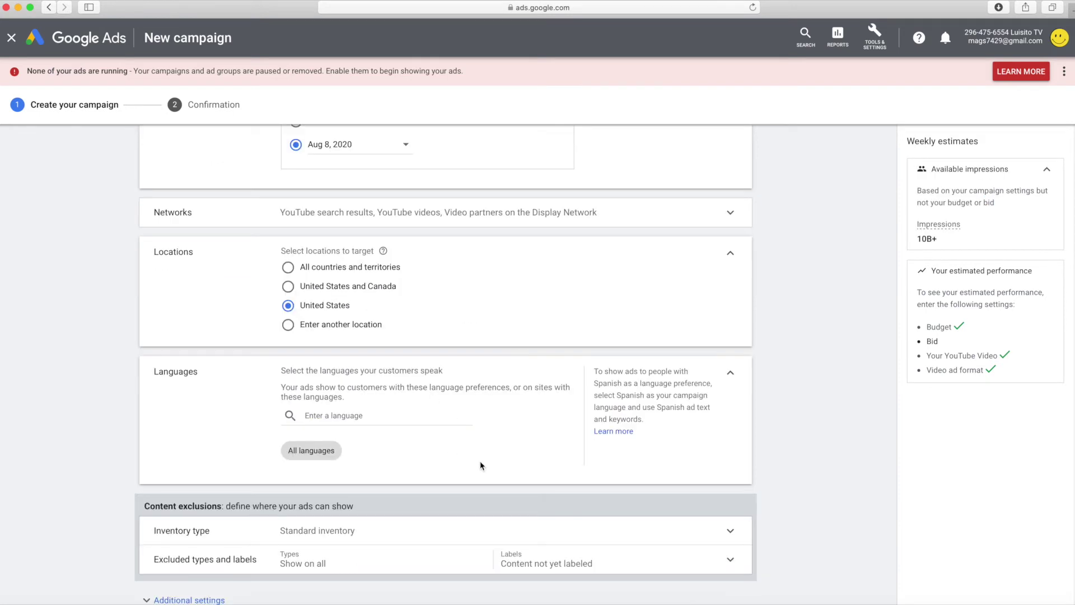
Step: Restrict the campaign's target languages to English
scroll(479, 463, "down", 1)
left_click(410, 397)
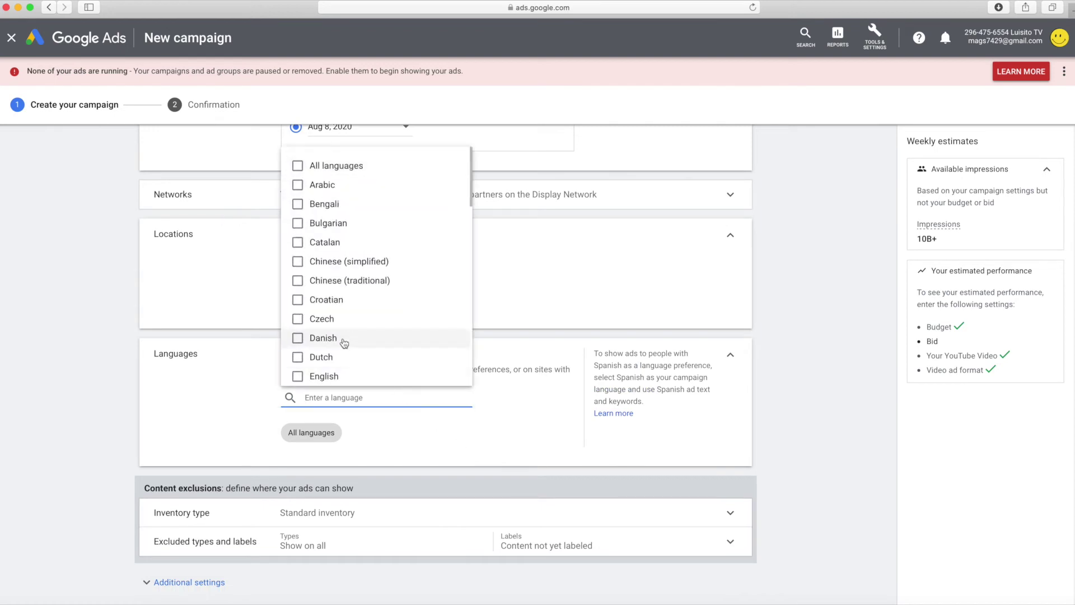
left_click(324, 376)
left_click(471, 435)
Step: Add the ad group keywords FACEBOOK, TUTORIAL and HOW TO, each on its own line
scroll(472, 435, "down", 3)
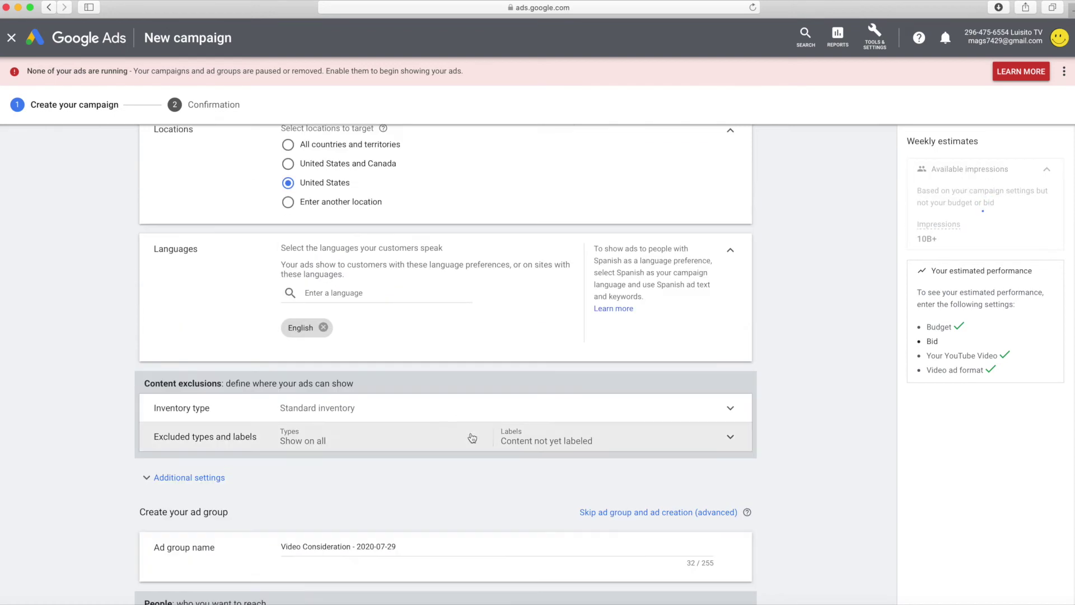
scroll(472, 438, "down", 6)
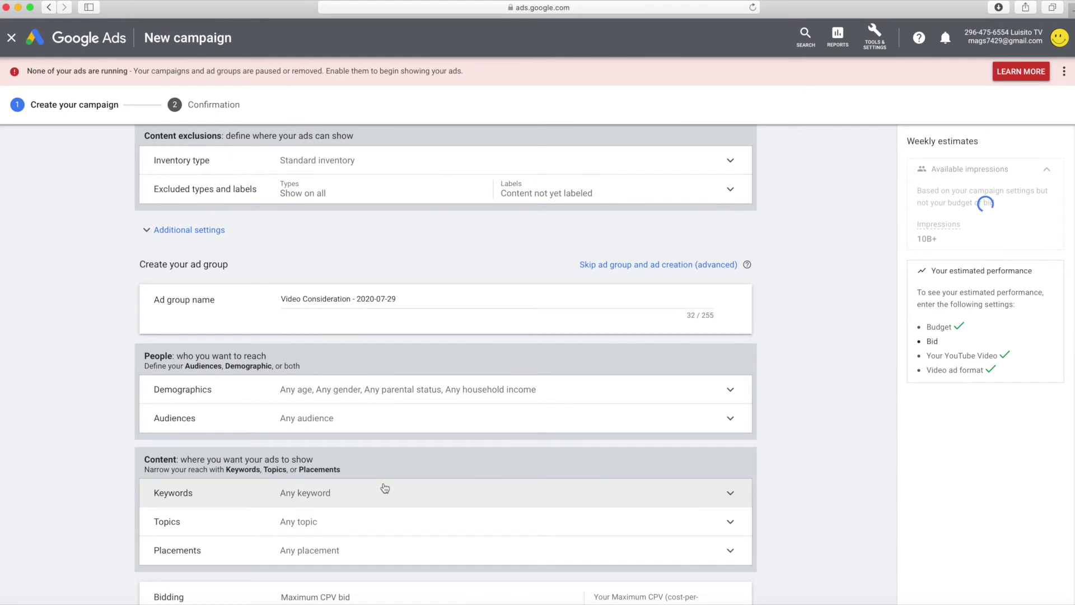
left_click(384, 489)
scroll(436, 426, "down", 3)
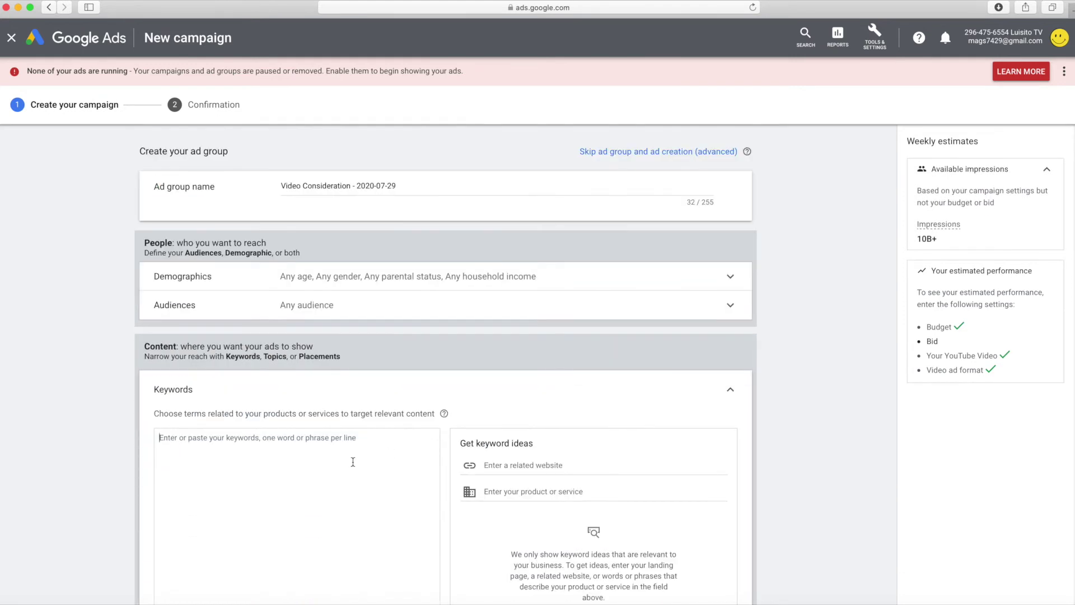
left_click(353, 460)
type("F")
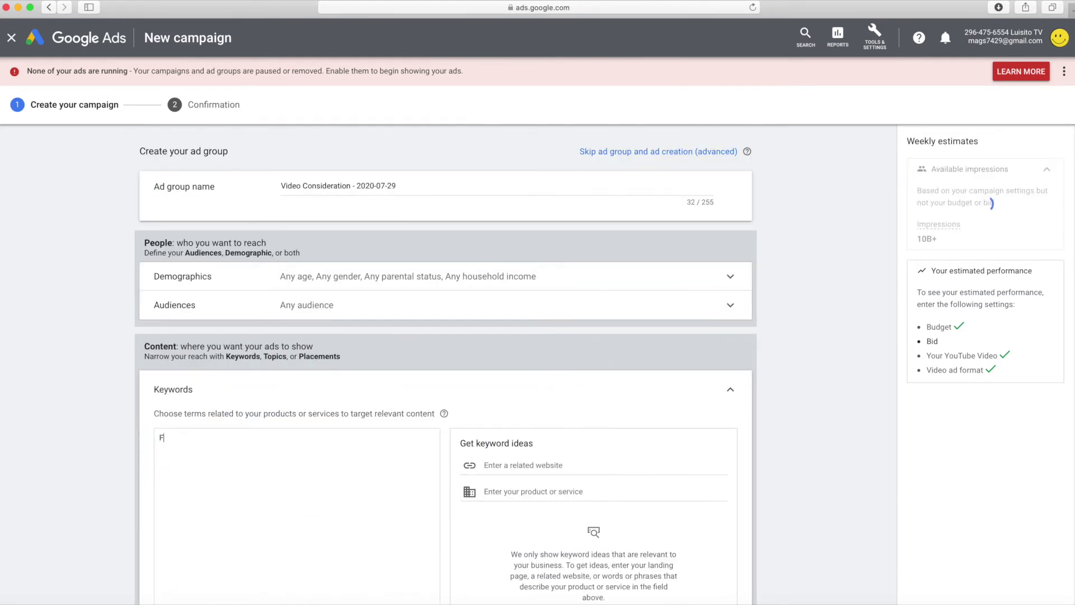
type("ACEBOOK")
key("Return")
type("TUTORIAL")
key("Return")
type("HOW TO CRATE")
key("BackSpace")
key("BackSpace")
key("BackSpace")
key("BackSpace")
key("BackSpace")
key("BackSpace")
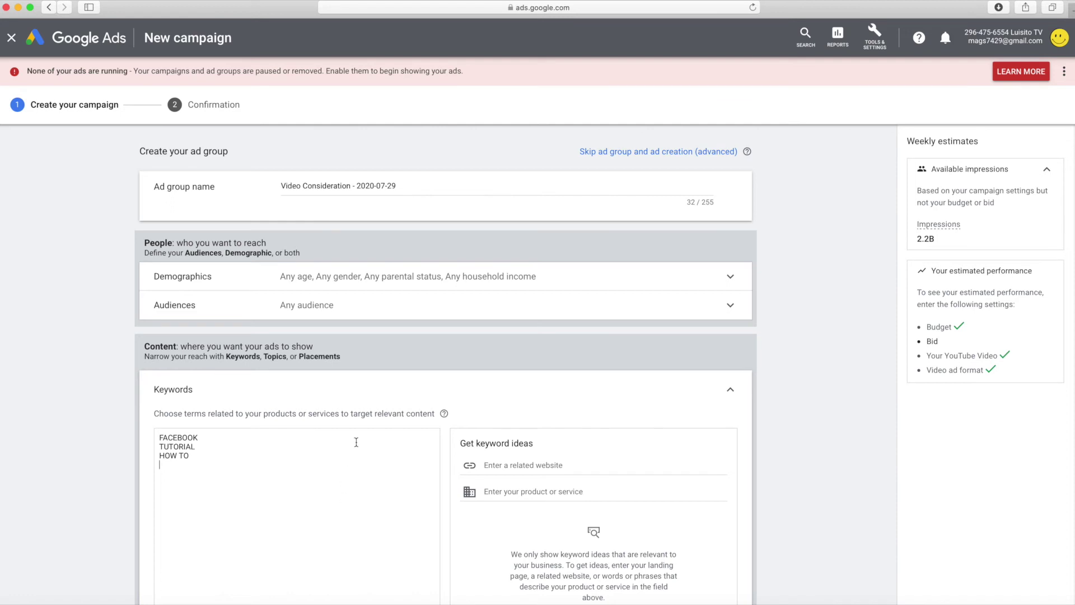
scroll(356, 442, "down", 3)
scroll(356, 442, "down", 5)
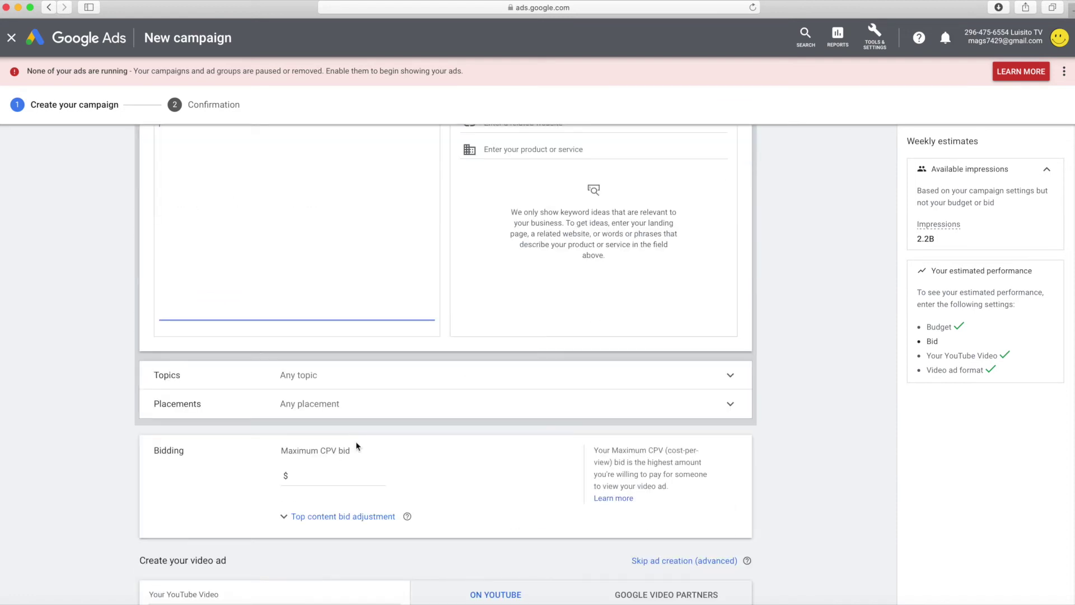
scroll(356, 445, "down", 1)
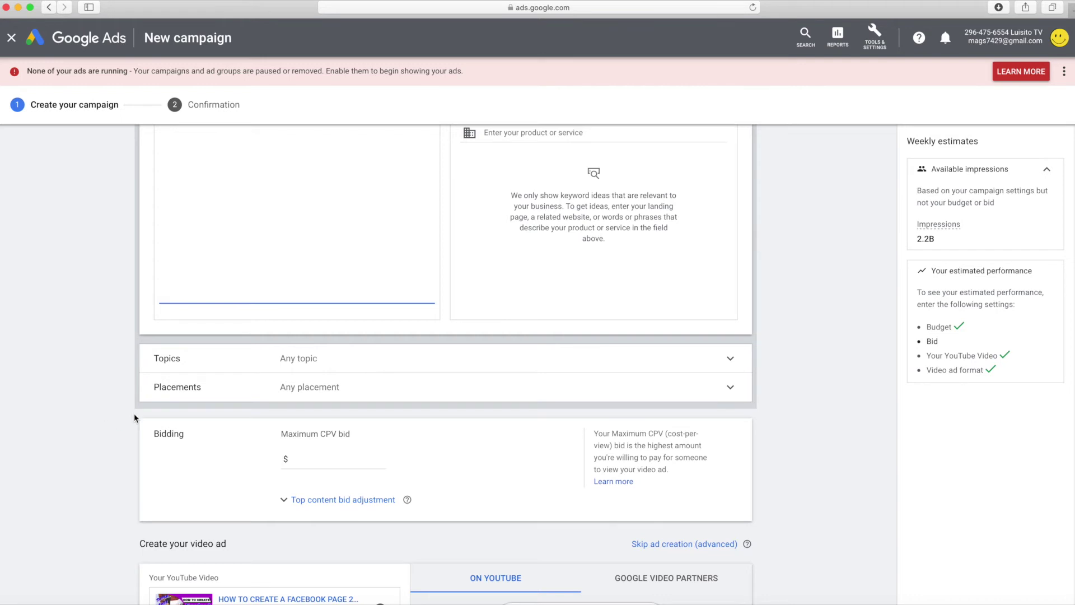
scroll(218, 357, "down", 2)
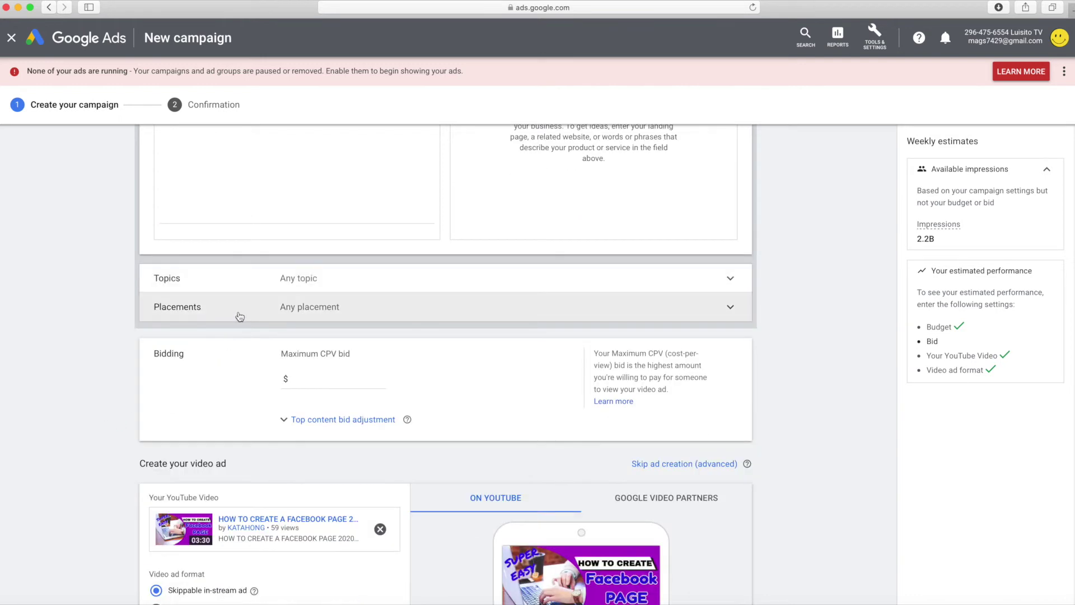
Step: Expand the ad group's placement targeting and clear all entered keywords from the keyword list
left_click(240, 307)
scroll(233, 343, "up", 5)
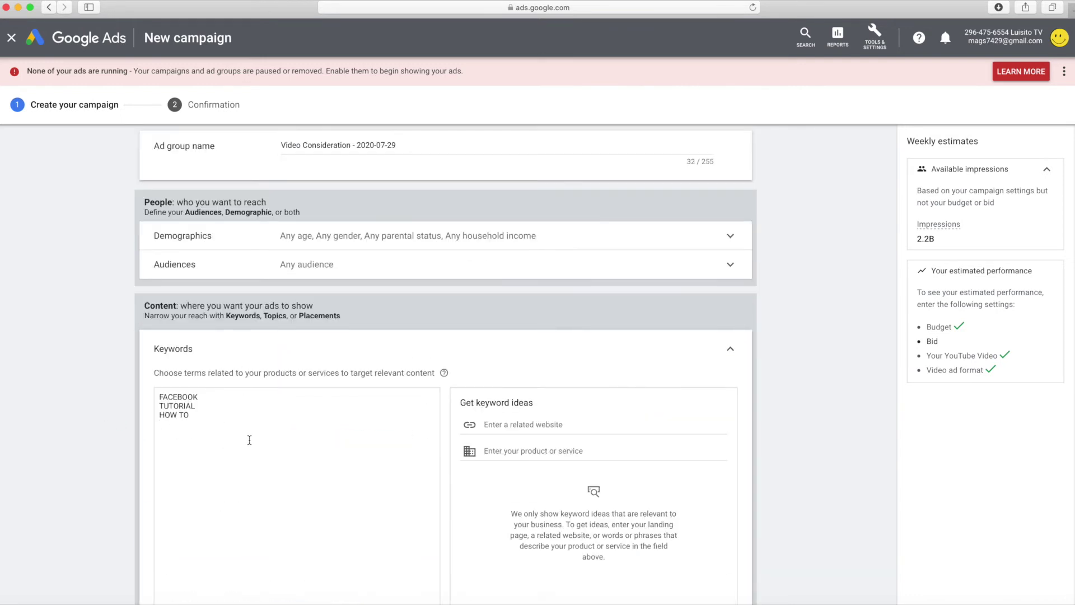
left_click_drag(249, 440, 132, 366)
key("BackSpace")
Step: Search the YouTube channel placements for FOX NEWS and add the Fox News channel as a targeted placement
scroll(230, 469, "down", 3)
scroll(230, 469, "down", 3)
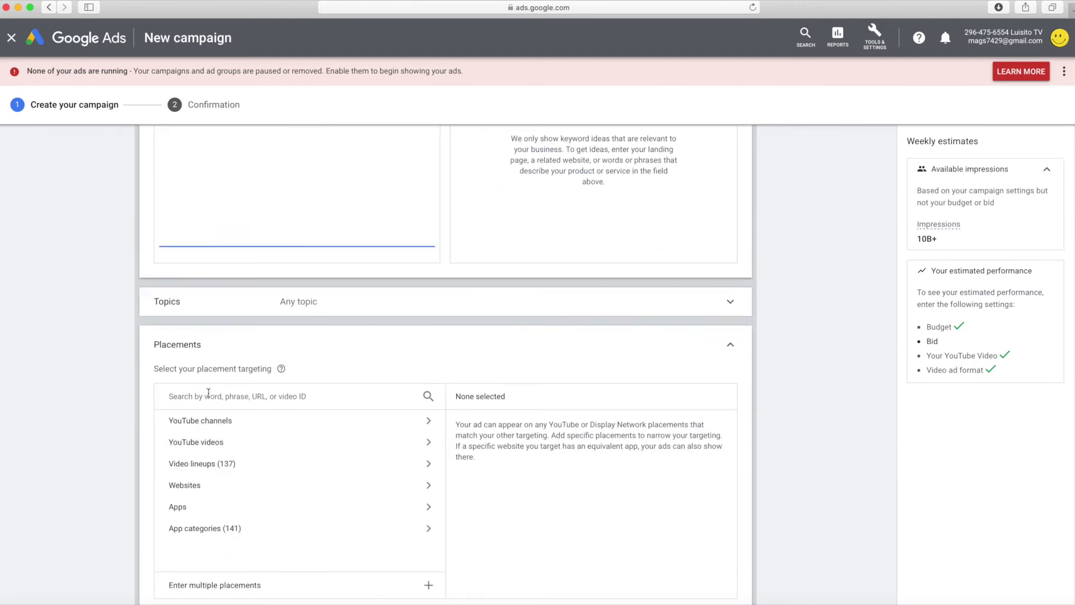
left_click(218, 427)
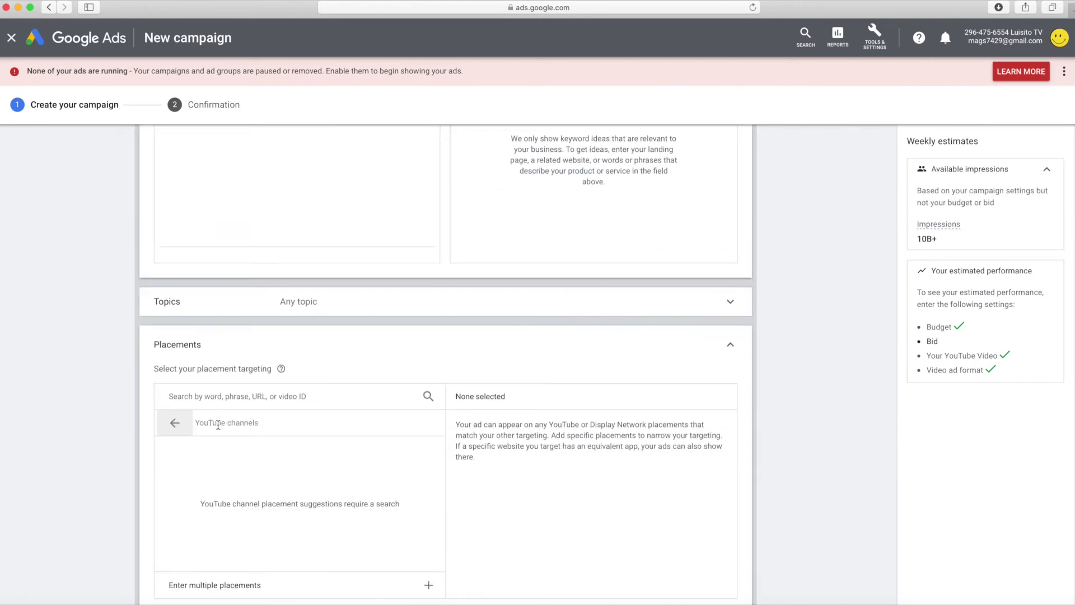
left_click(219, 391)
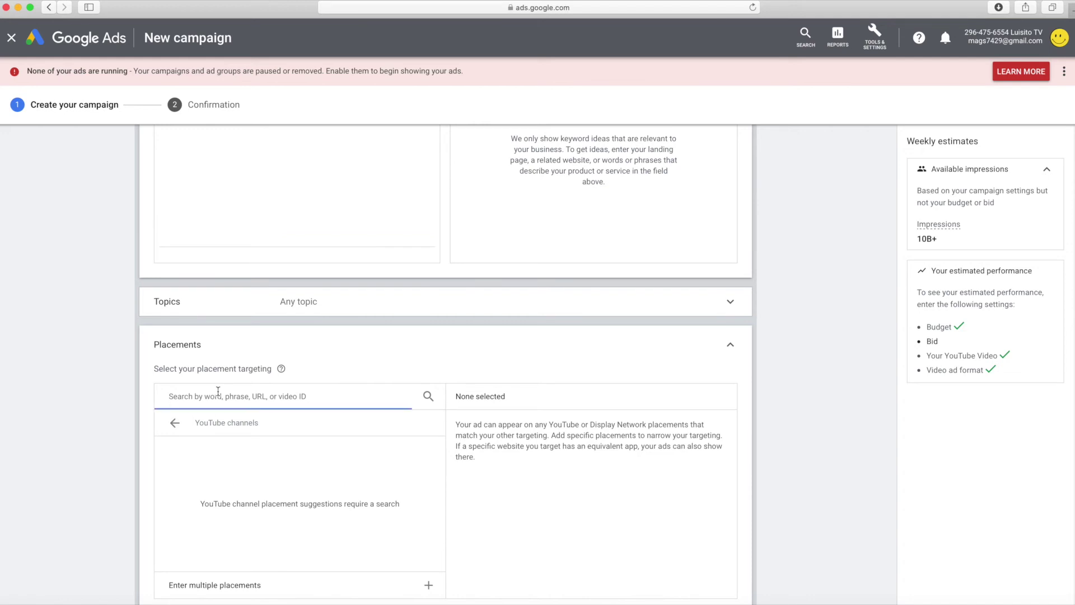
type("FO")
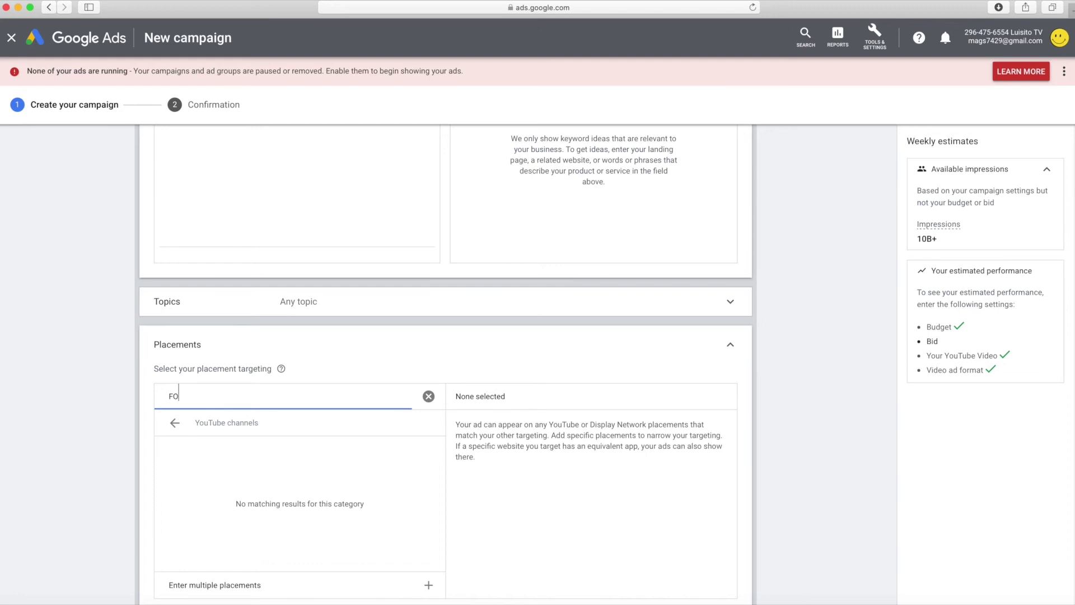
type("X NEWS")
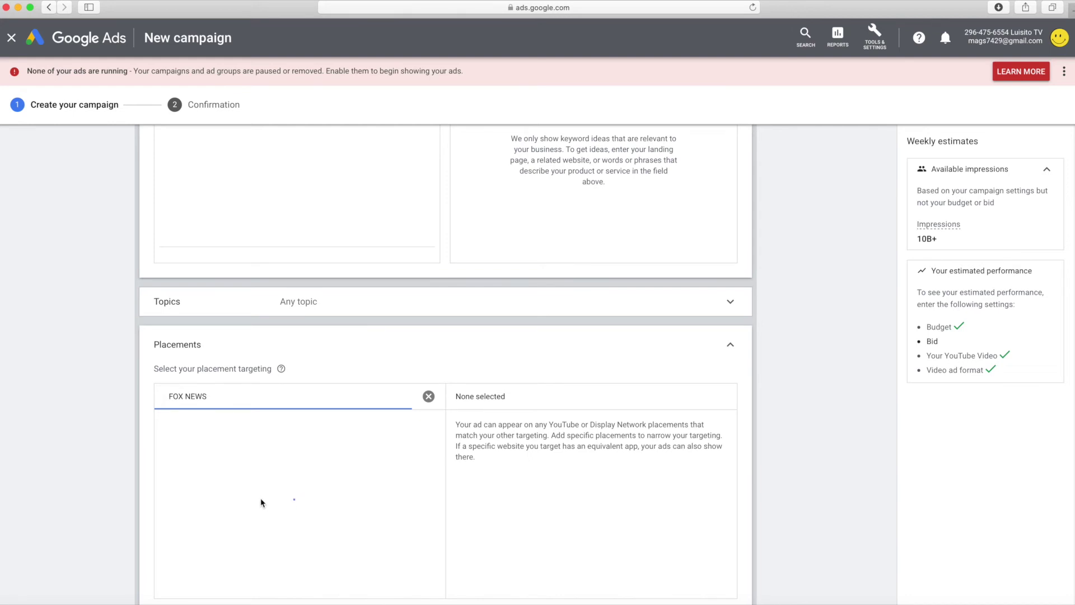
scroll(345, 472, "down", 1)
scroll(345, 472, "down", 3)
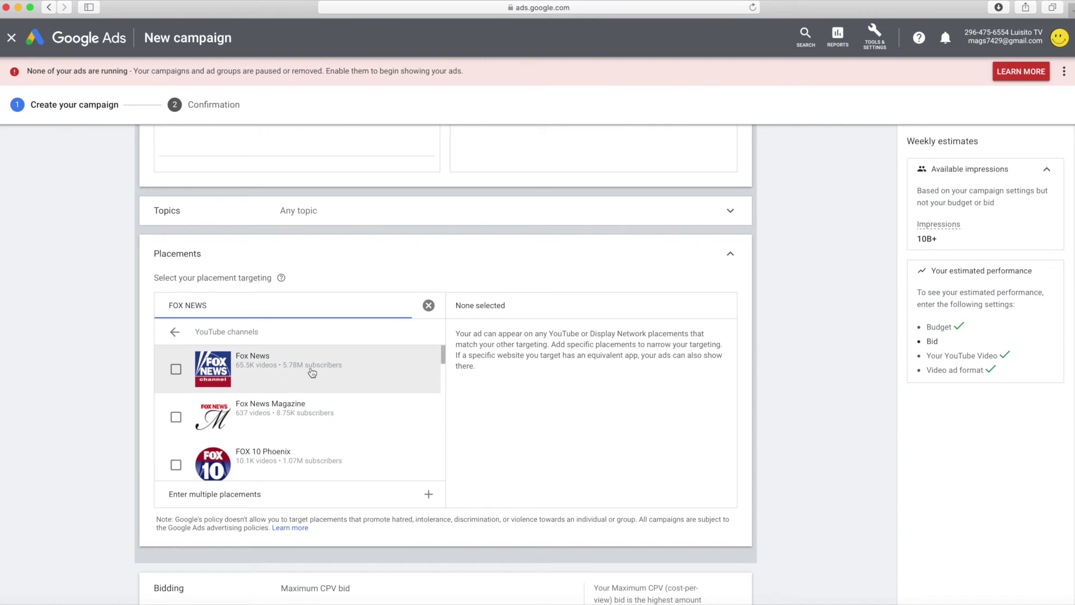
left_click(177, 374)
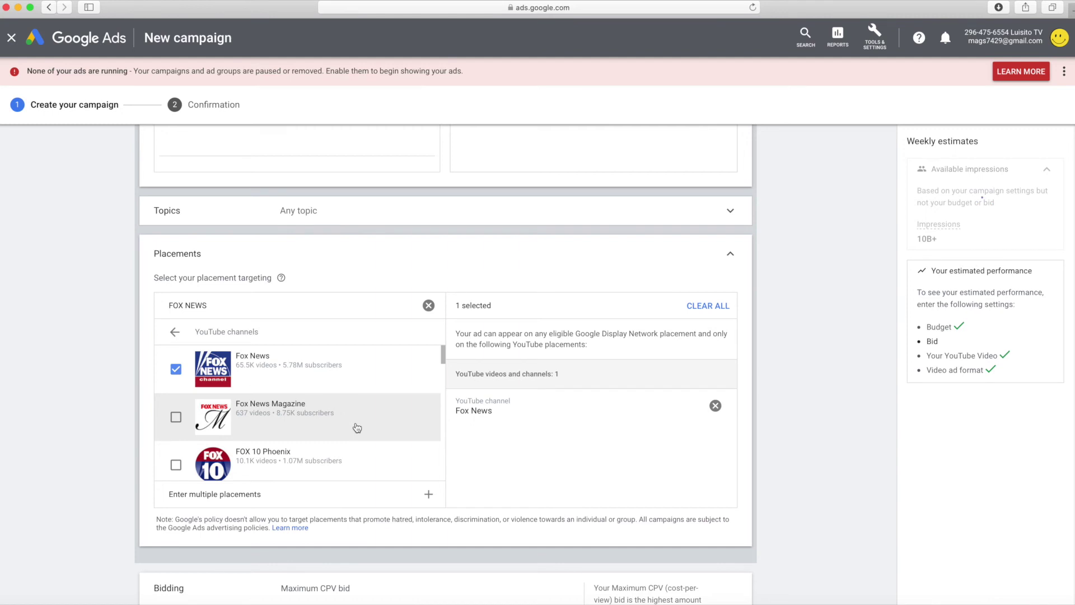
scroll(356, 428, "up", 1)
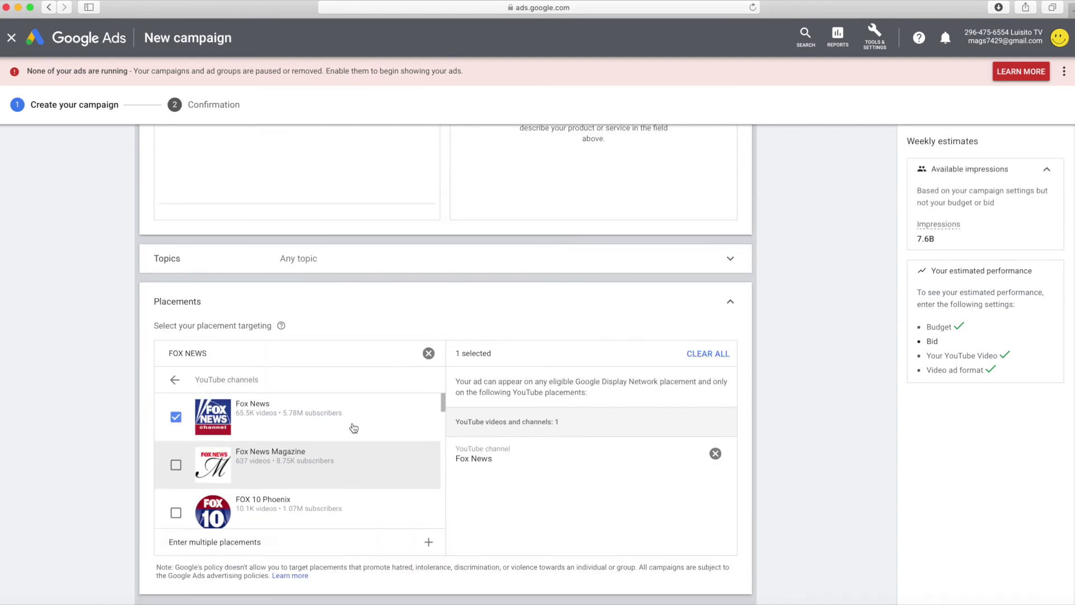
scroll(350, 429, "down", 2)
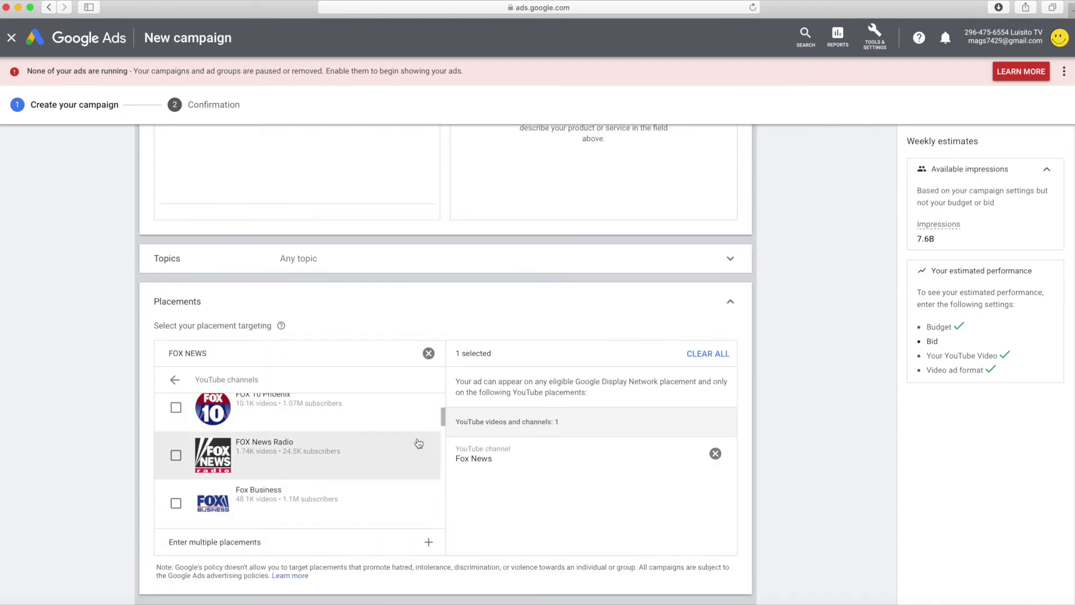
Step: Enter FACEBOOK TUTORIAL in the ad group's keyword list
scroll(392, 436, "up", 4)
scroll(365, 425, "up", 5)
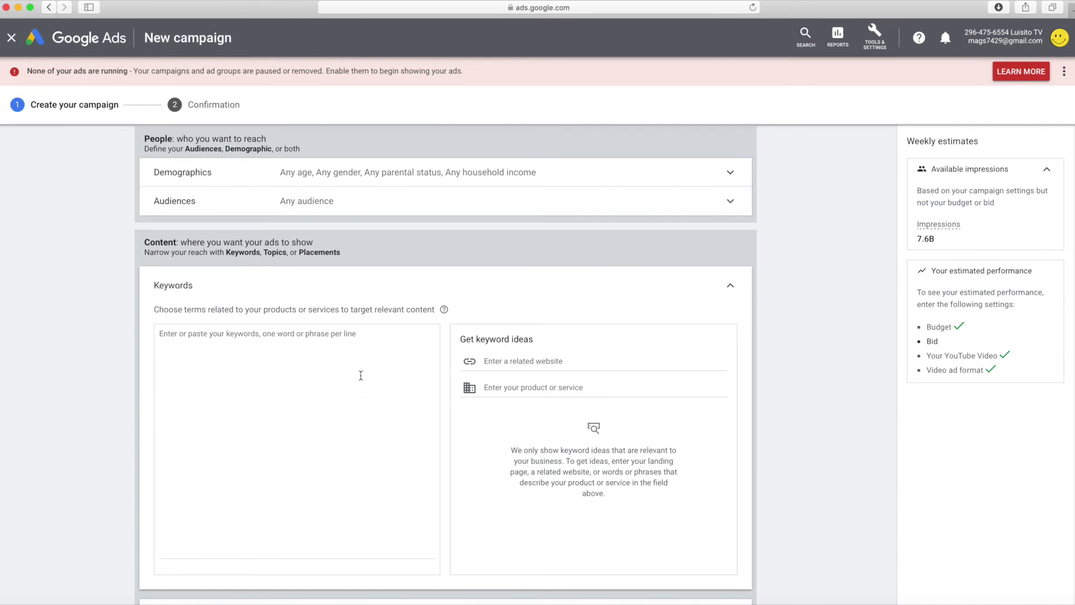
left_click(368, 356)
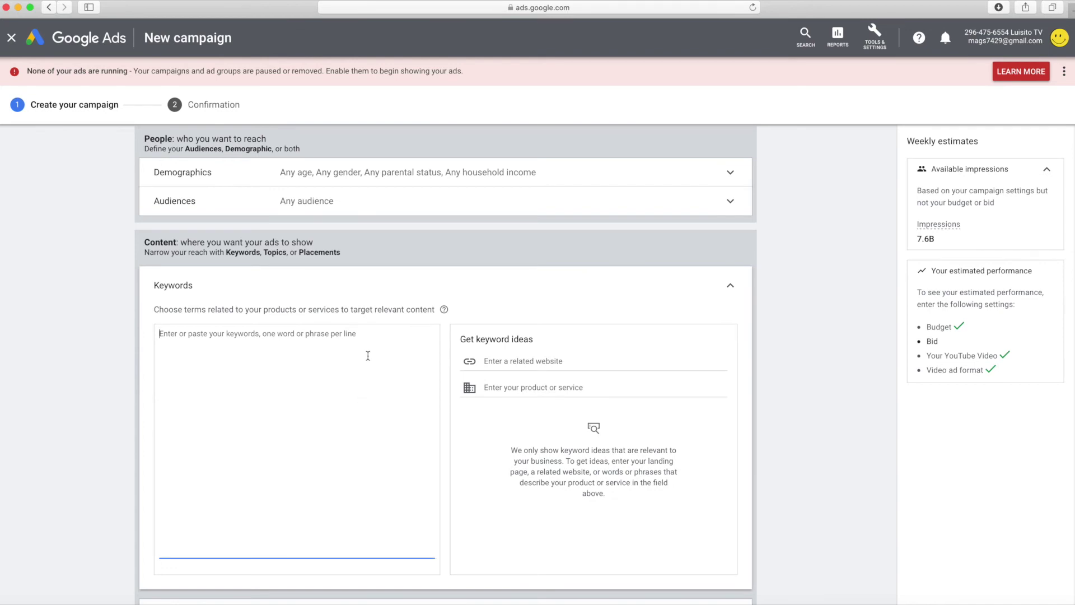
type("FACEBOOK")
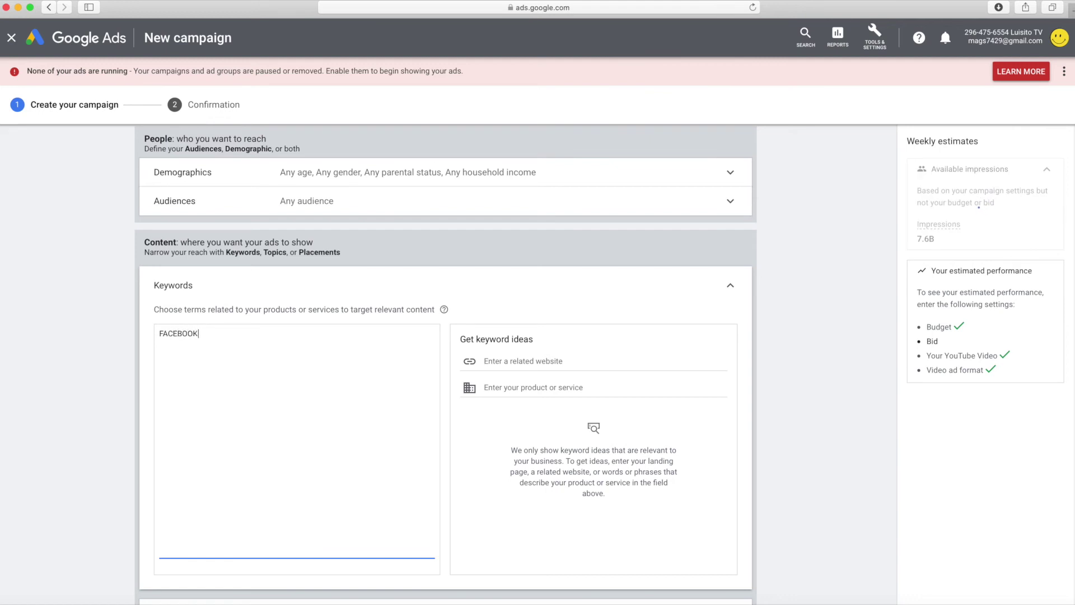
type(" TUTORIAL")
Step: Set the maximum CPV bid to $0.06 and check the estimated weekly performance
scroll(495, 489, "down", 15)
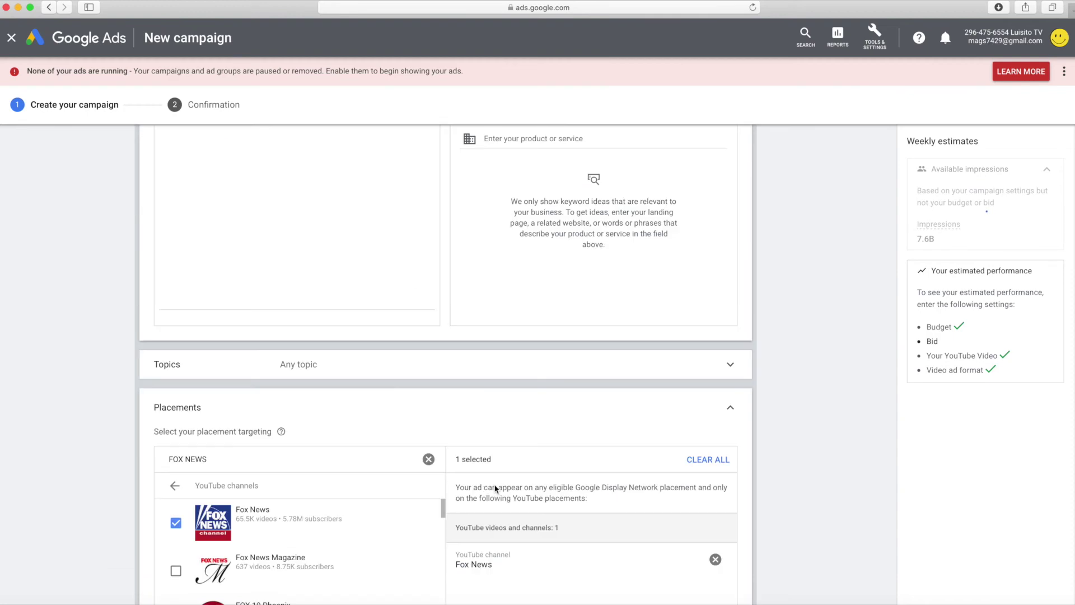
left_click(351, 442)
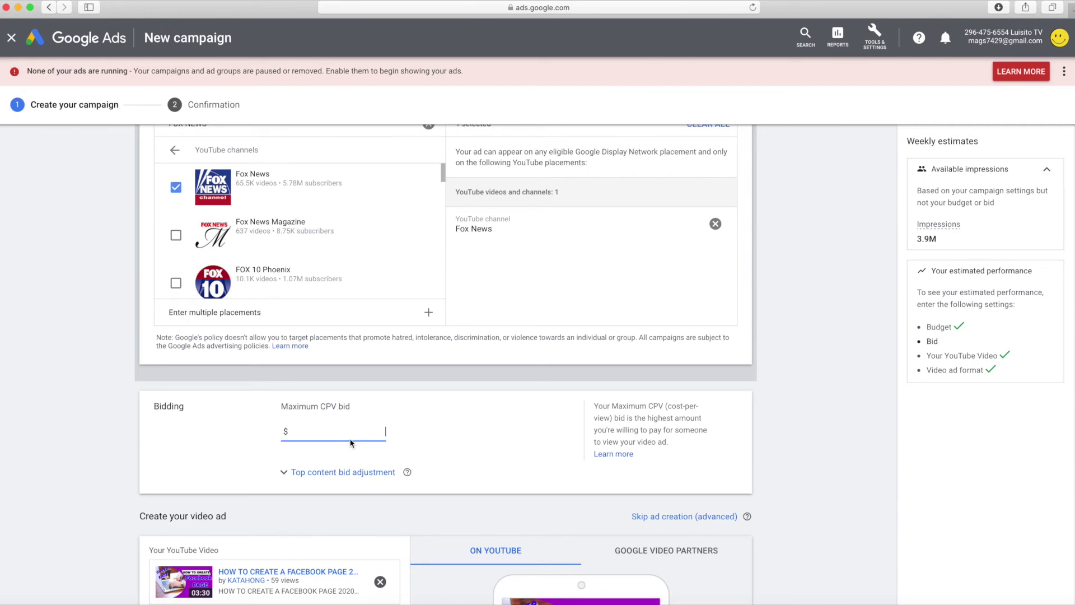
type("0.06")
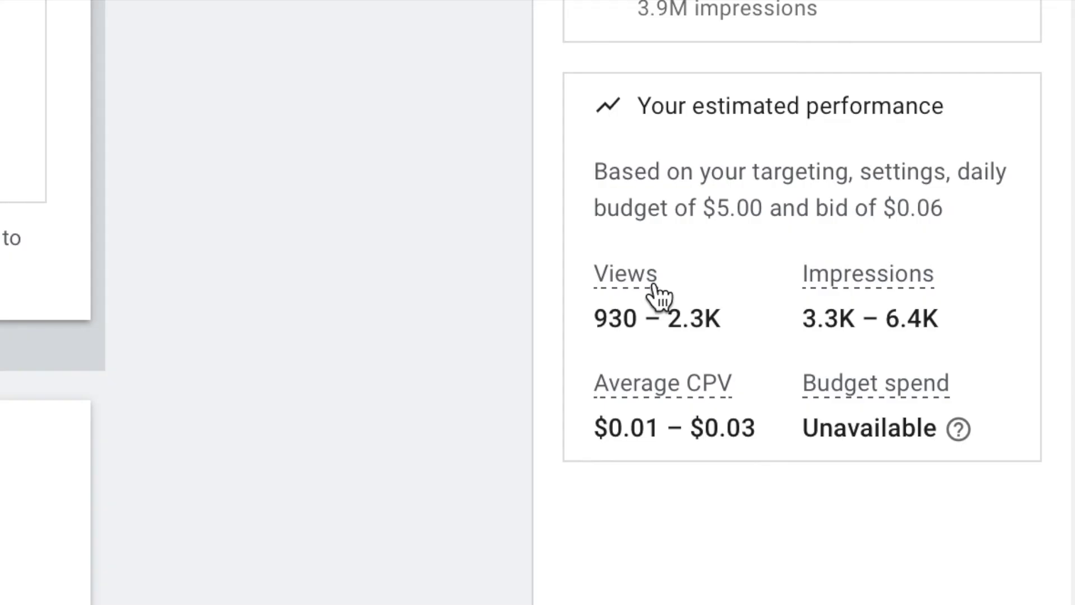
mouse_move(936, 355)
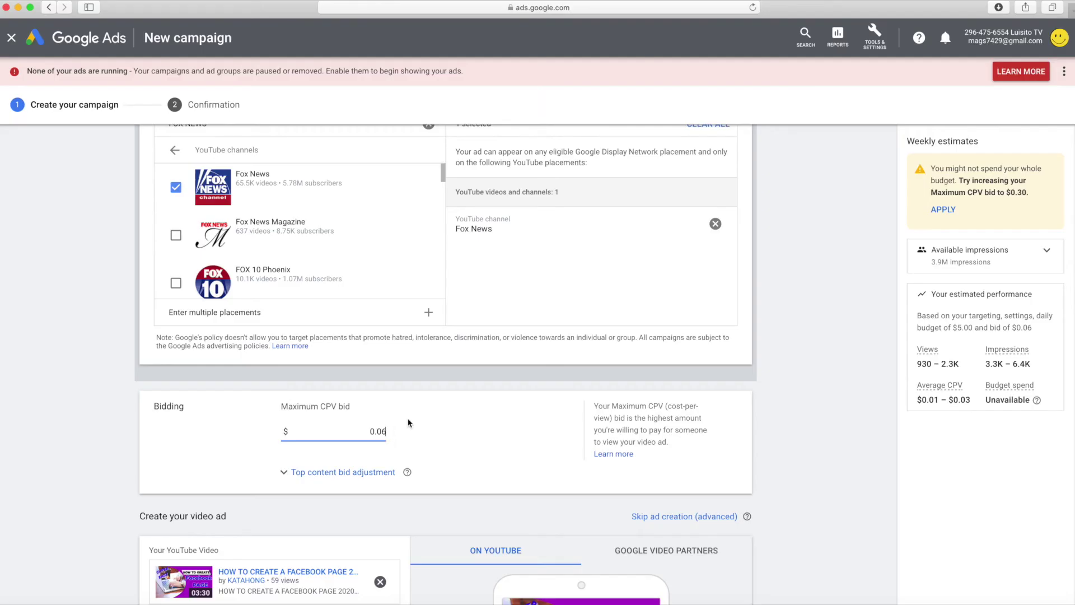
Step: Lower the maximum CPV bid to $0.02 to compare the estimated performance
left_click(384, 431)
key("BackSpace")
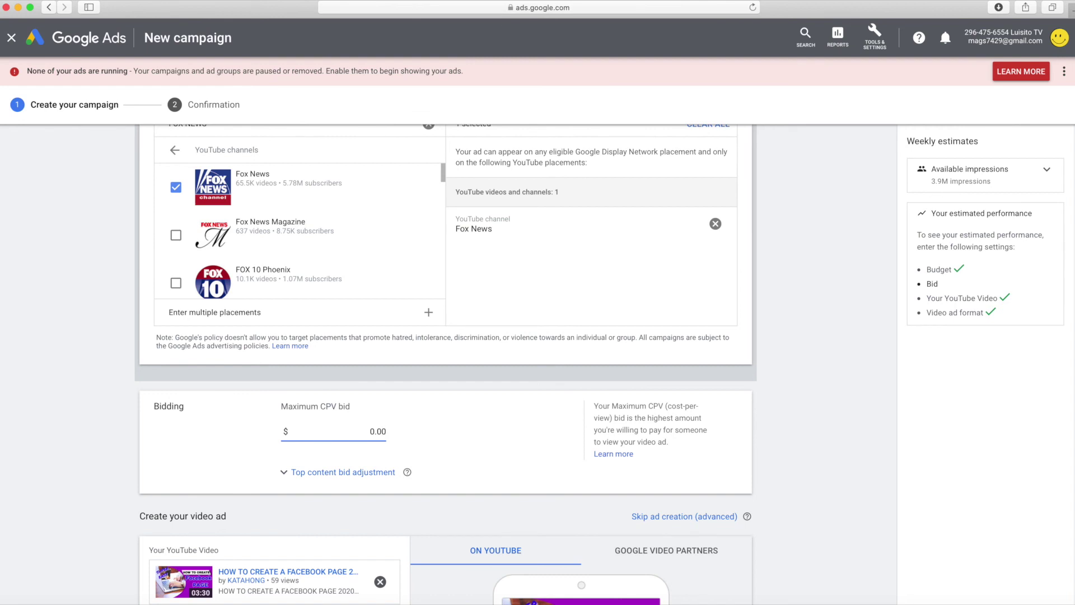
type("2")
left_click(484, 431)
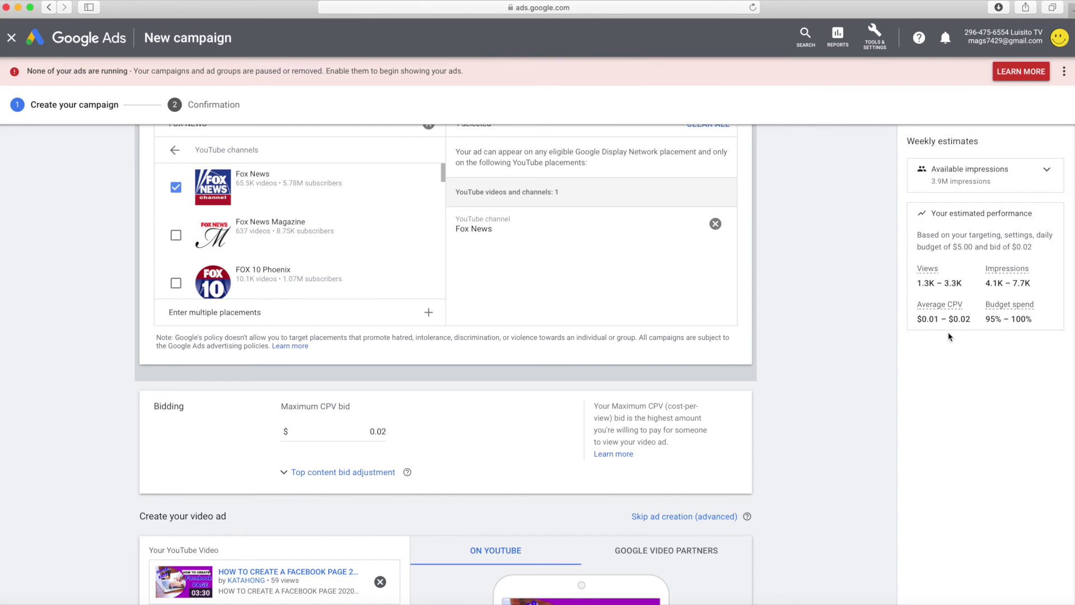
Step: Change the maximum CPV bid back to $0.06
left_click(386, 431)
key("BackSpace")
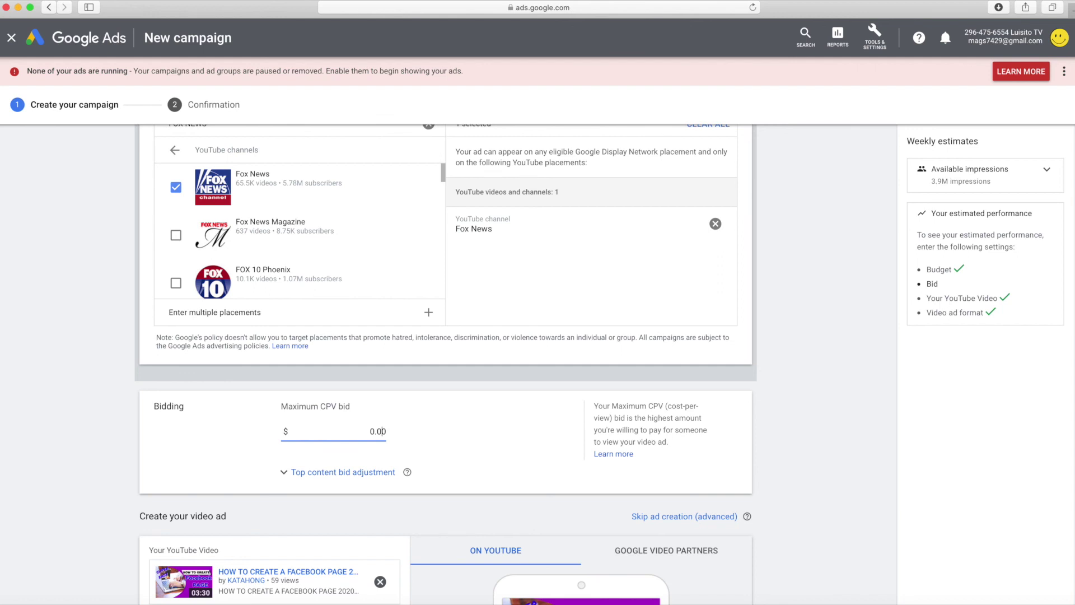
key("BackSpace")
type("6")
left_click(449, 458)
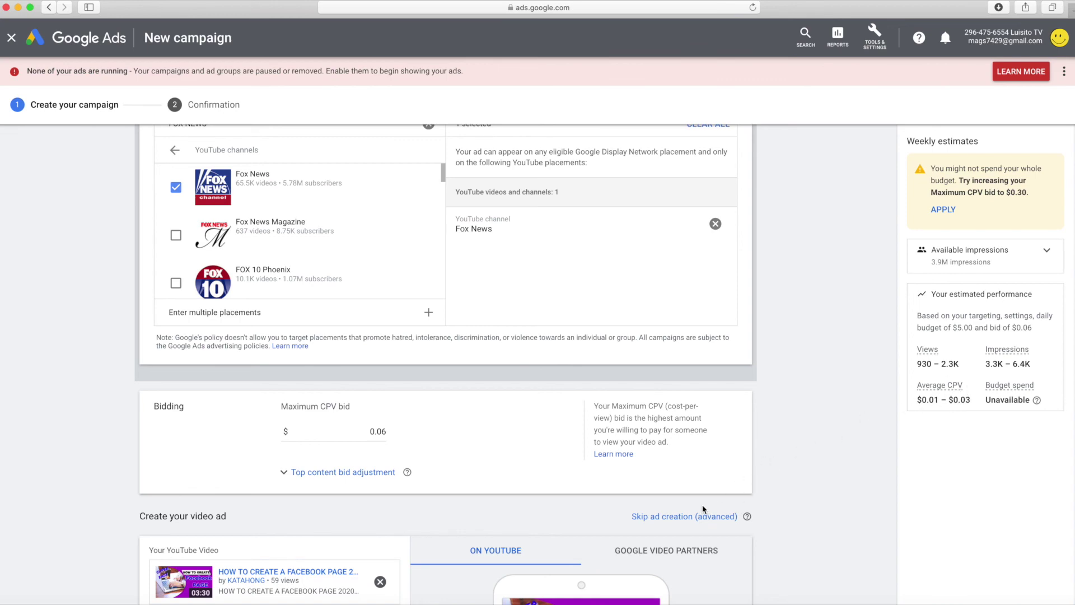
Step: Review the video ad settings, create the campaign and continue from its confirmation page to the campaign
scroll(728, 495, "down", 10)
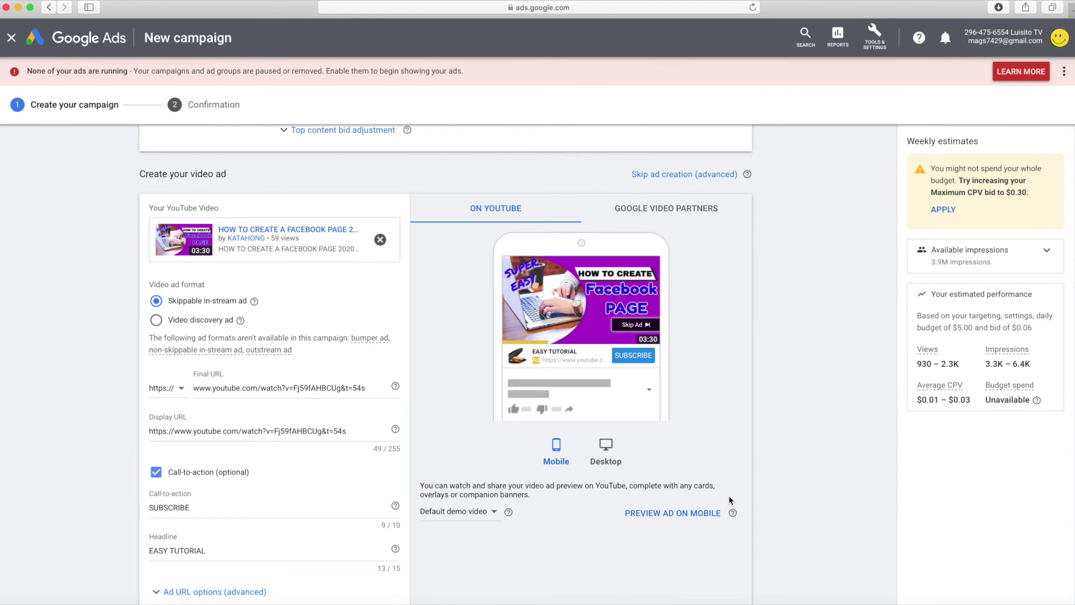
scroll(728, 498, "up", 5)
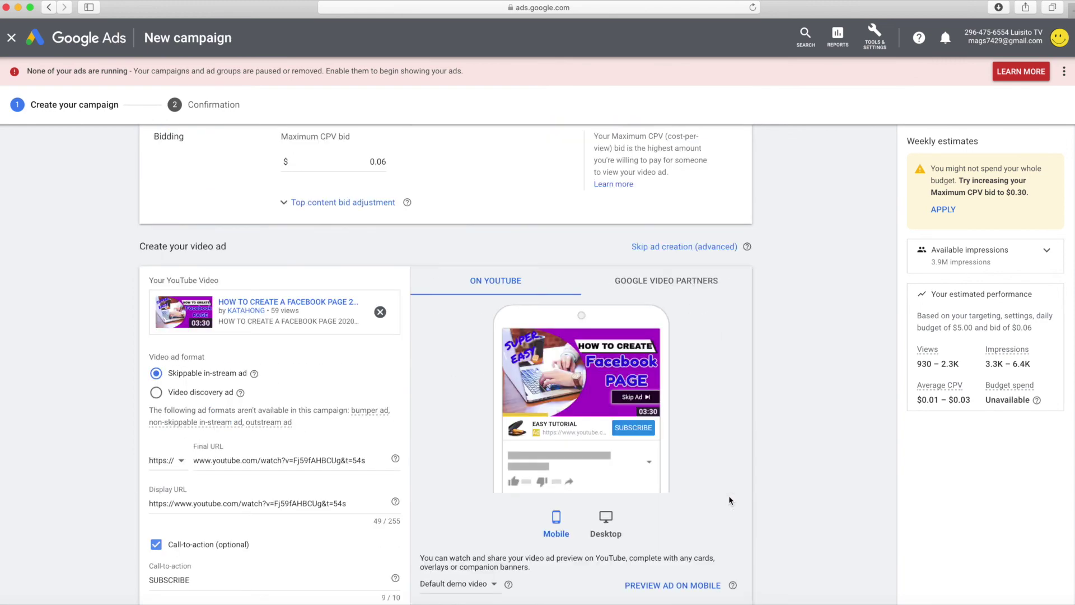
scroll(728, 495, "up", 2)
scroll(530, 467, "down", 5)
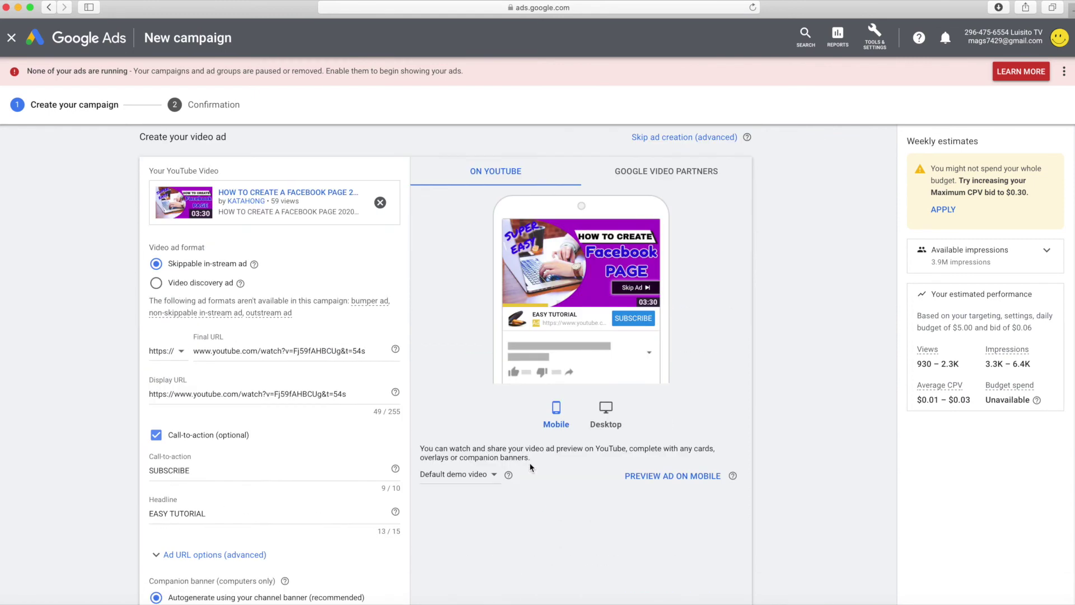
scroll(530, 468, "down", 5)
left_click(163, 435)
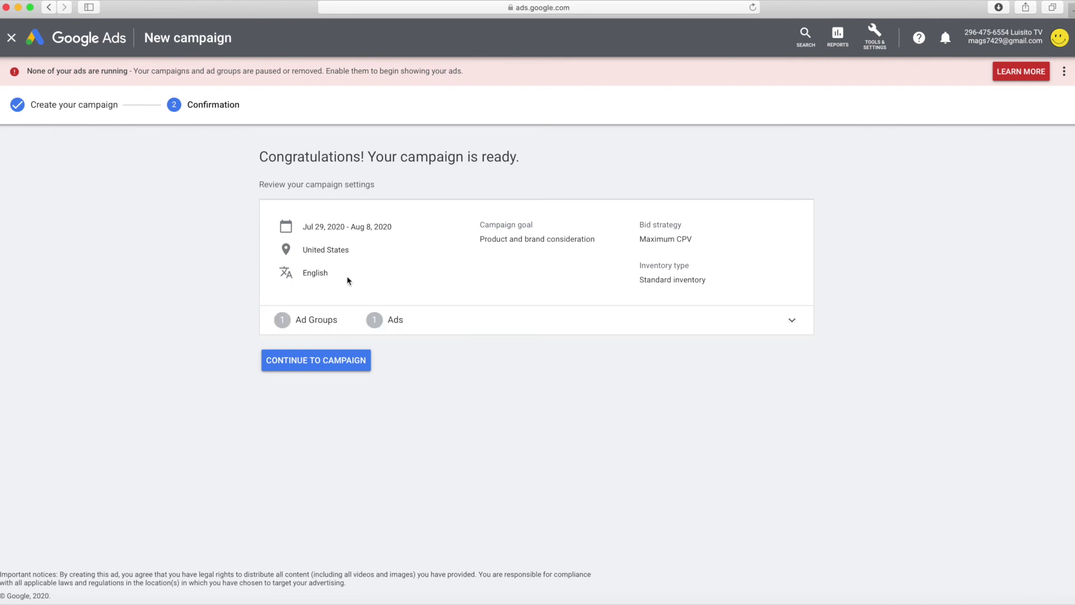
left_click(311, 364)
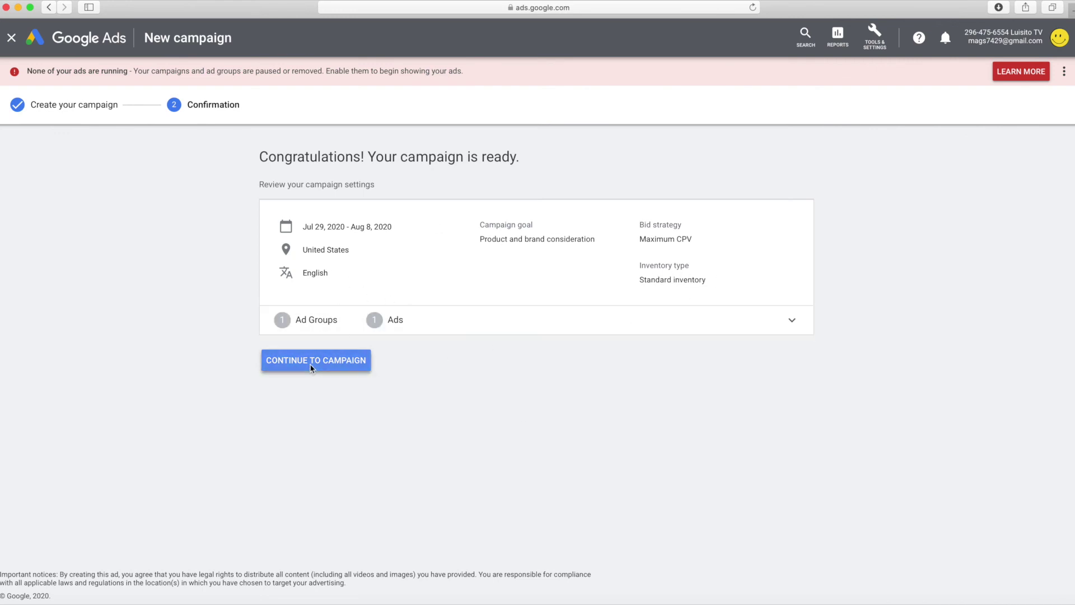